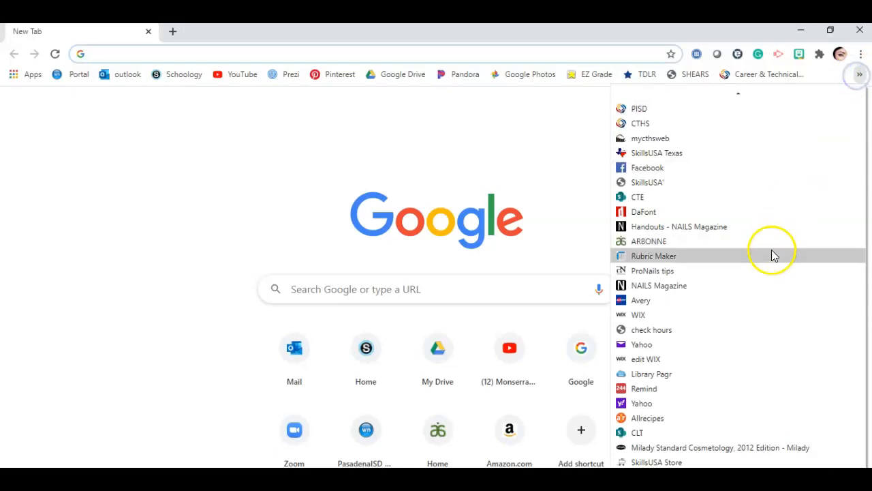
Step: Look through the bookmarks that do not fit on the bookmarks bar
left_click(555, 156)
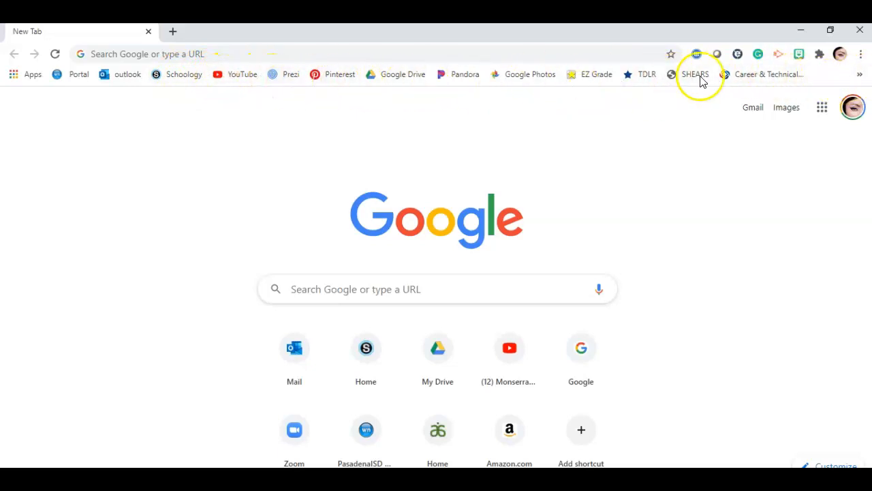
left_click(859, 76)
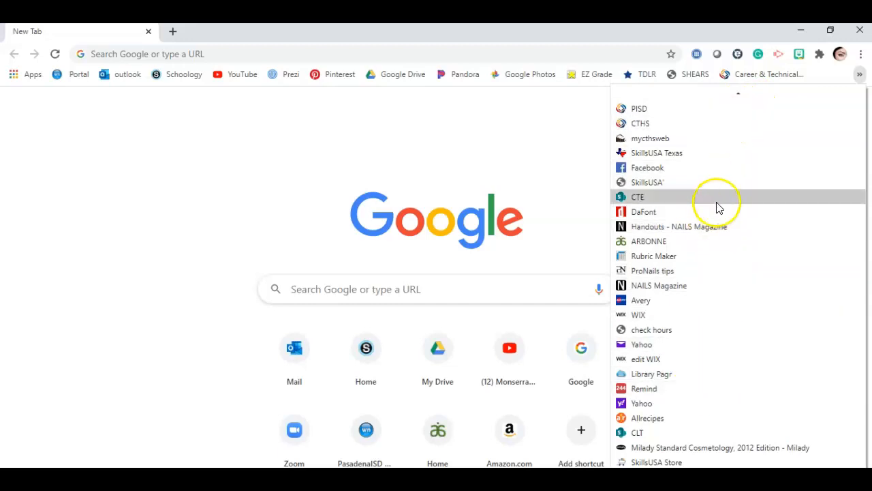
scroll(724, 310, "down", 1)
scroll(725, 315, "down", 5)
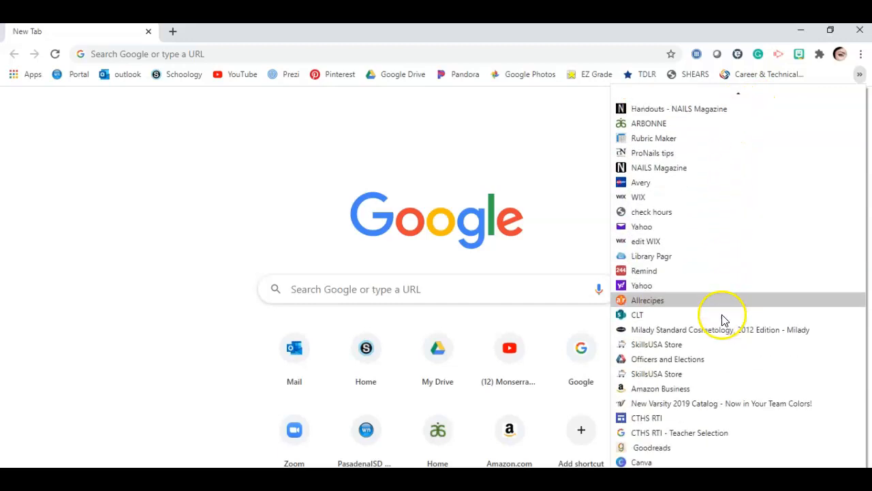
scroll(724, 316, "down", 5)
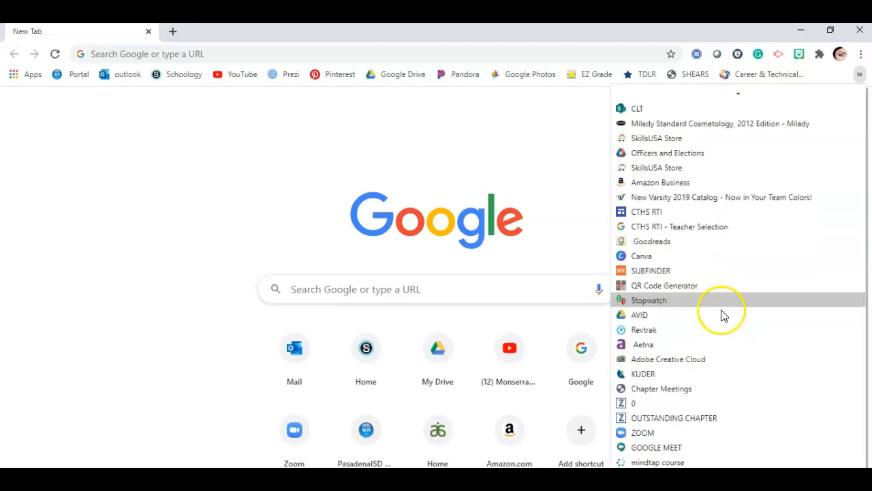
scroll(723, 312, "up", 1)
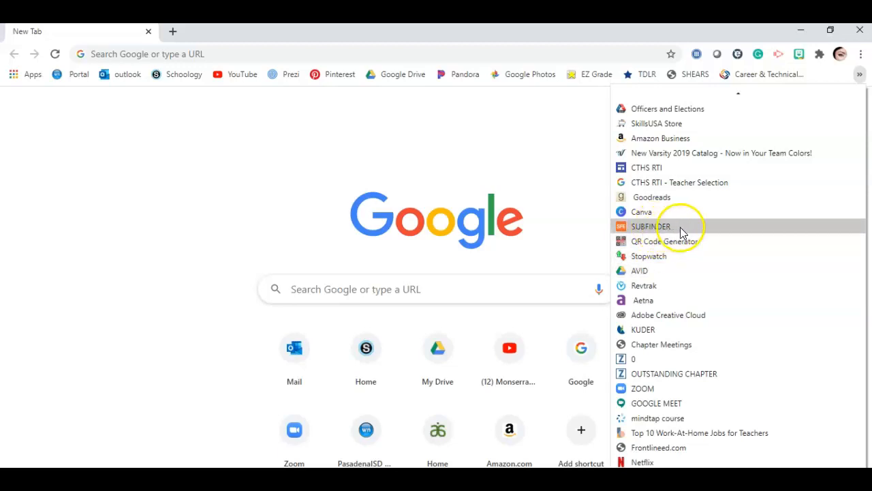
scroll(714, 324, "down", 1)
scroll(717, 344, "down", 3)
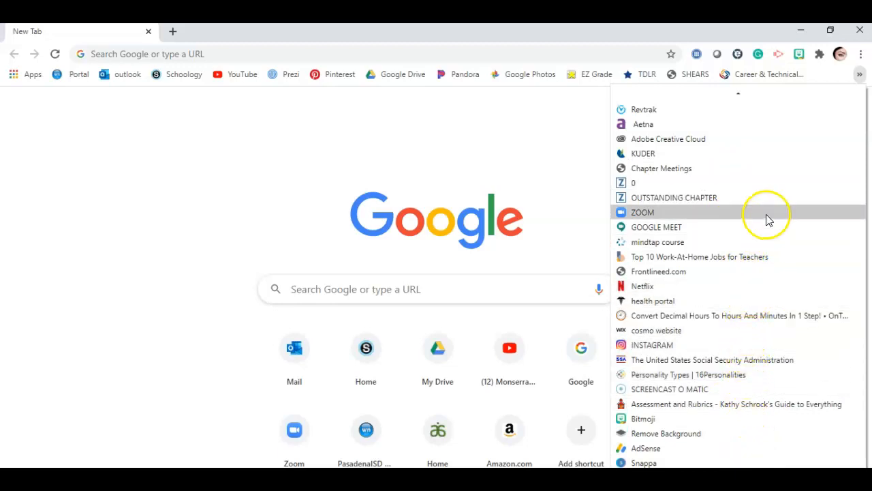
left_click(571, 190)
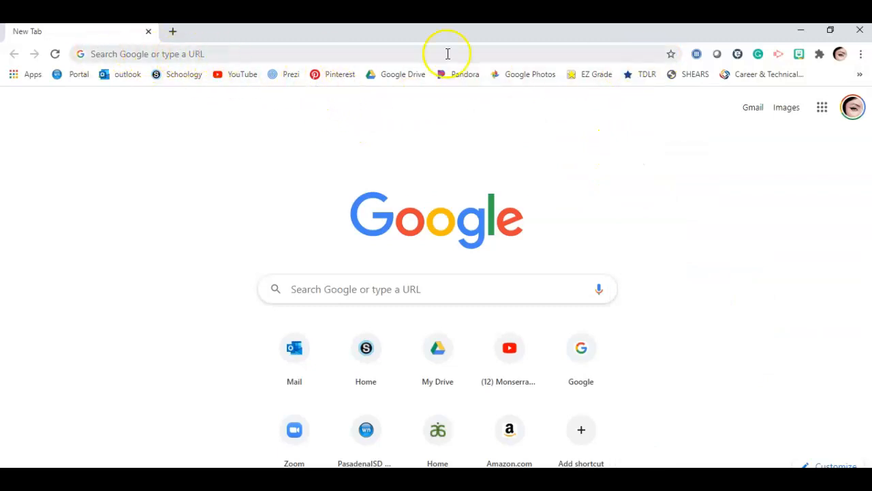
Step: Bookmark the current page as New Tab in the Bookmarks bar folder and locate it among the hidden bookmarks
left_click(674, 55)
left_click(546, 114)
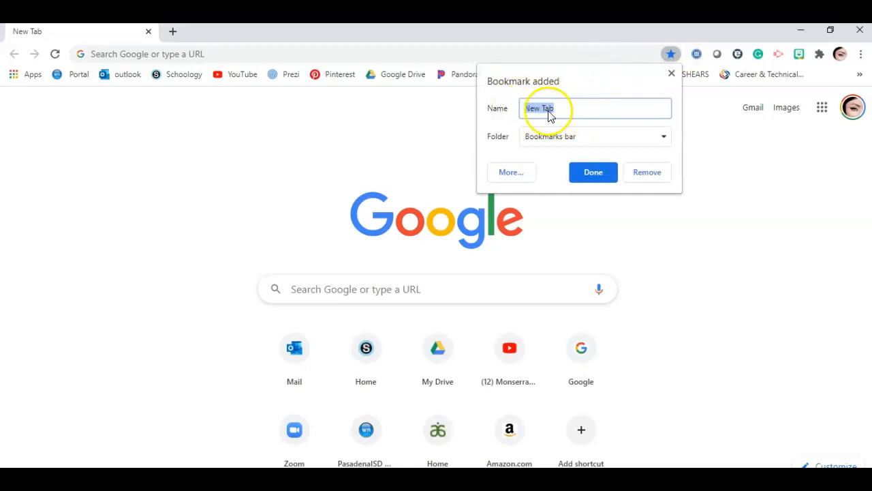
left_click(593, 175)
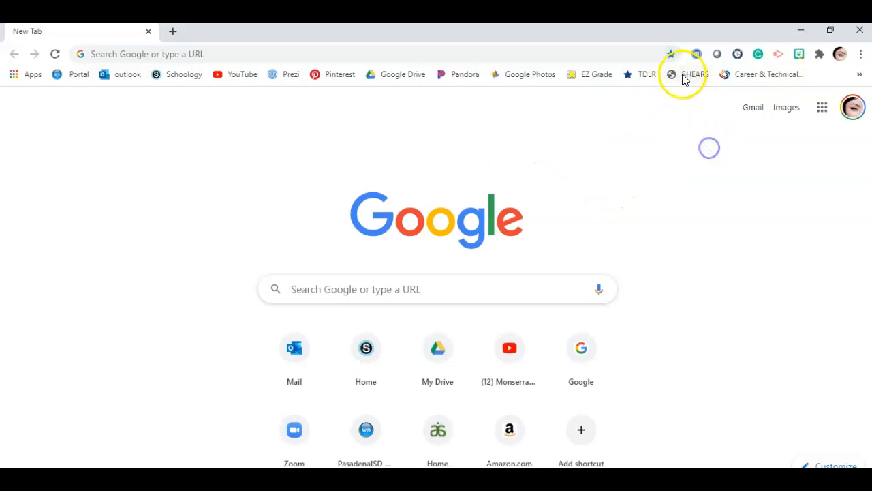
left_click(862, 76)
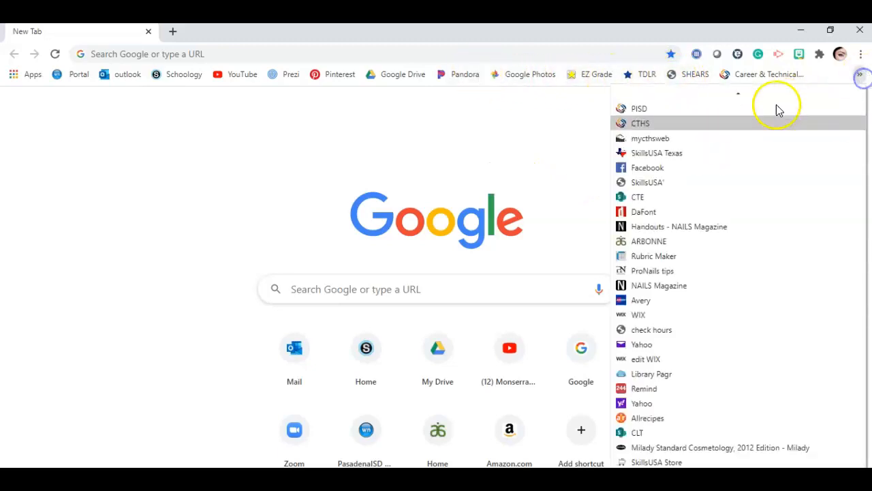
scroll(712, 218, "down", 3)
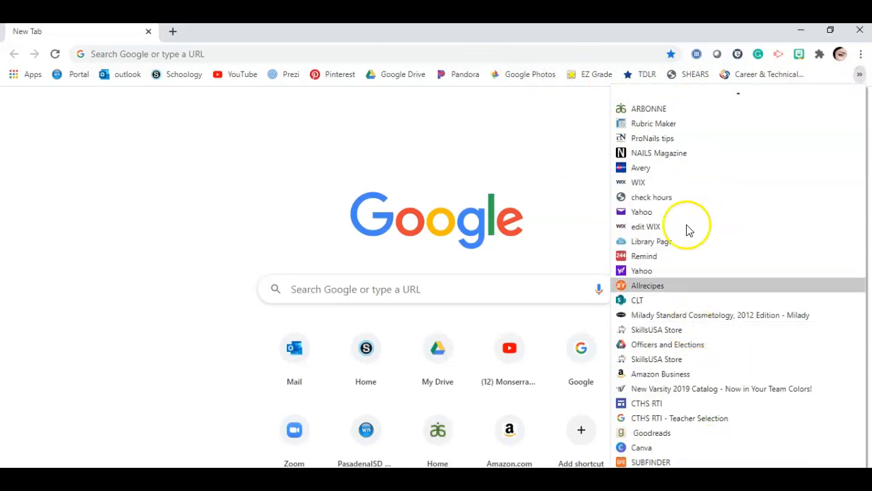
scroll(713, 388, "down", 6)
scroll(713, 388, "down", 4)
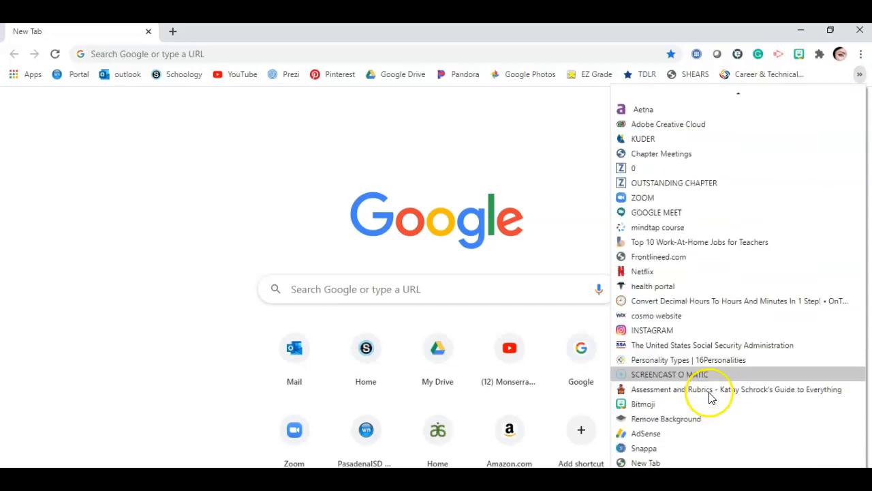
Step: Open the Avery website from the saved bookmarks
scroll(710, 389, "up", 5)
scroll(709, 391, "up", 3)
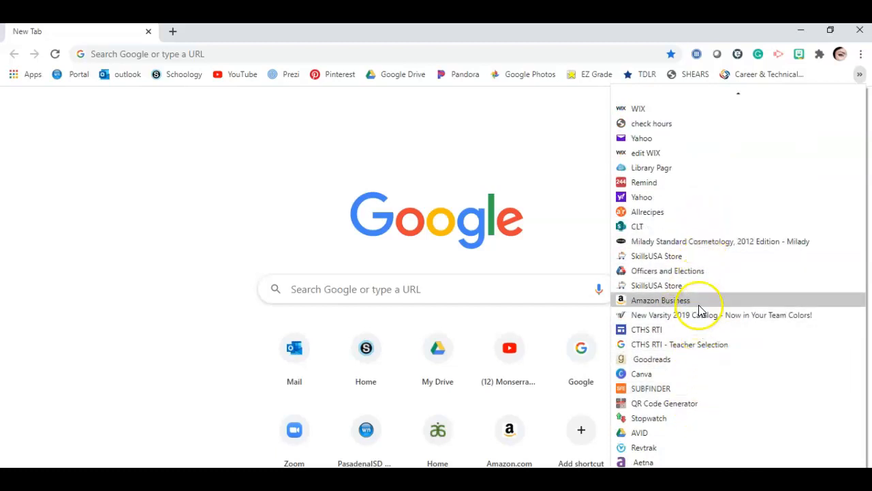
scroll(698, 304, "up", 3)
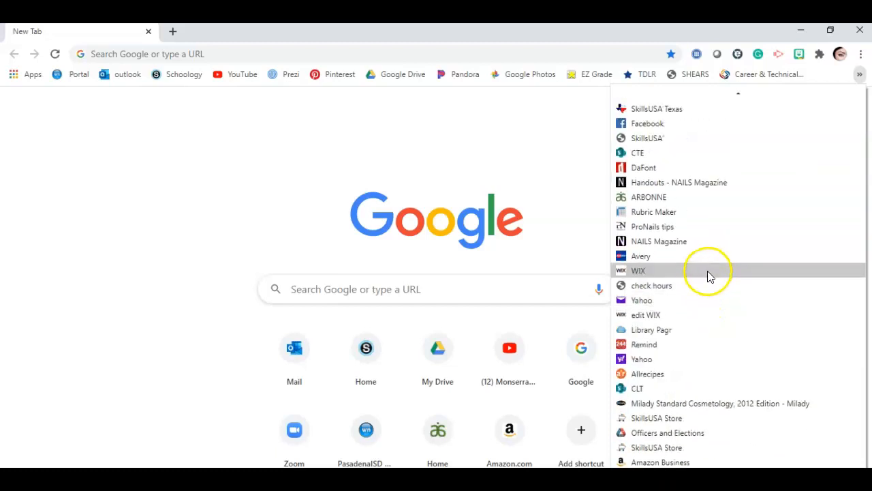
left_click(701, 256)
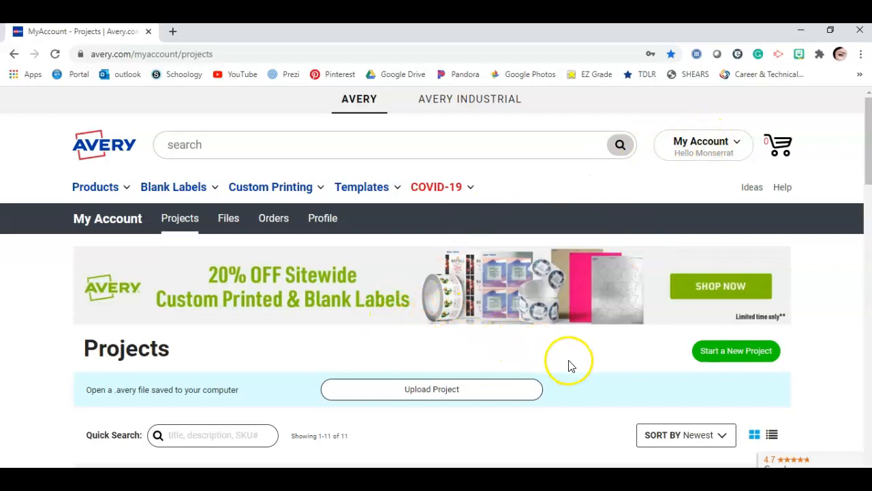
Step: Look through the saved label projects in the Avery account
scroll(570, 366, "down", 5)
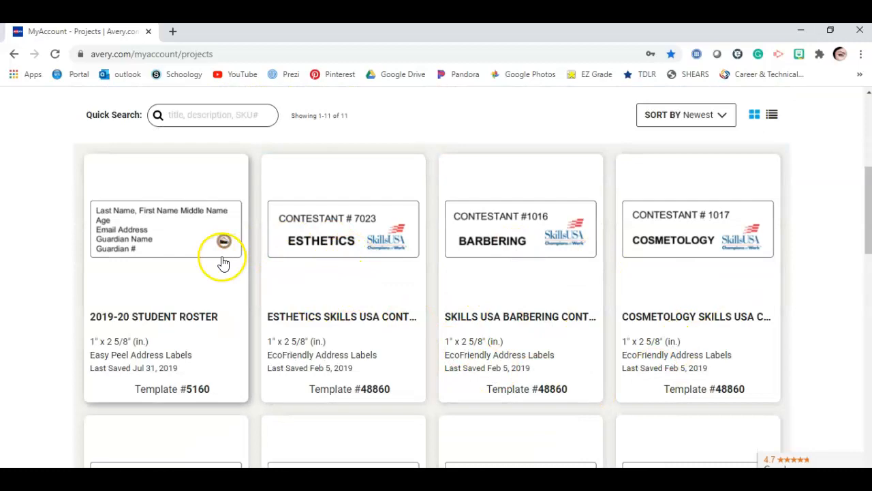
scroll(436, 289, "down", 3)
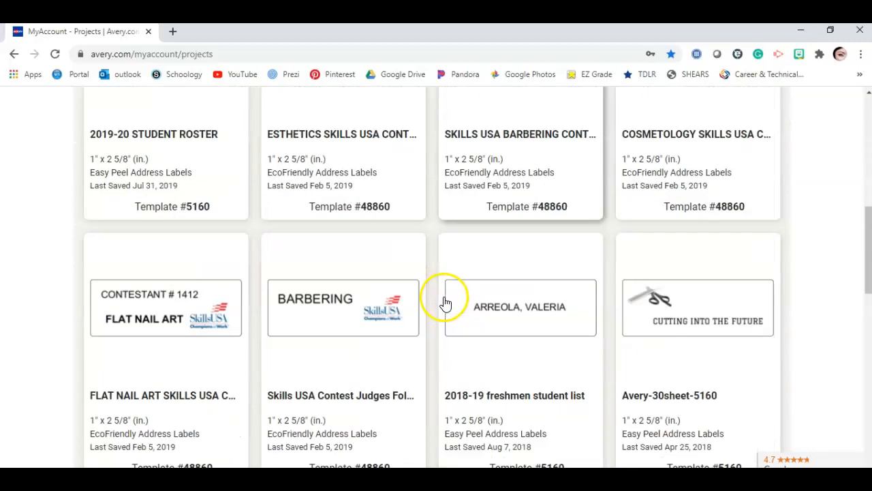
scroll(443, 304, "down", 7)
scroll(442, 311, "up", 5)
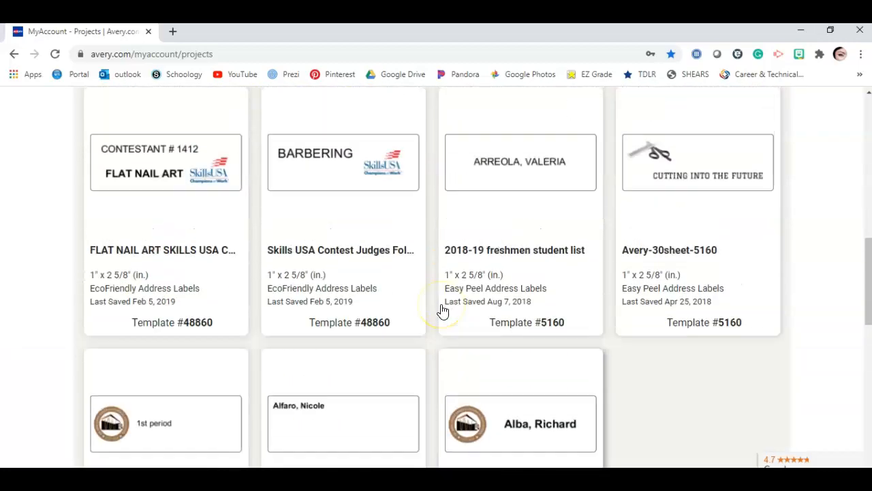
scroll(442, 310, "up", 10)
scroll(440, 312, "down", 3)
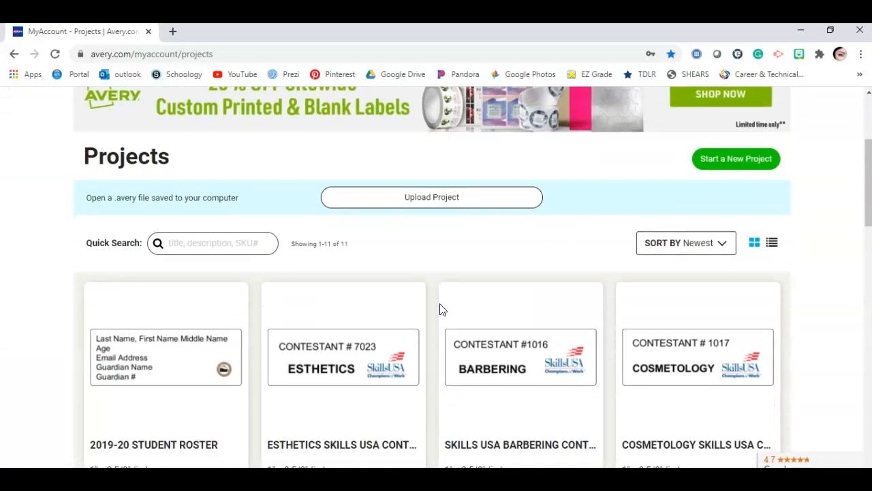
scroll(436, 313, "down", 10)
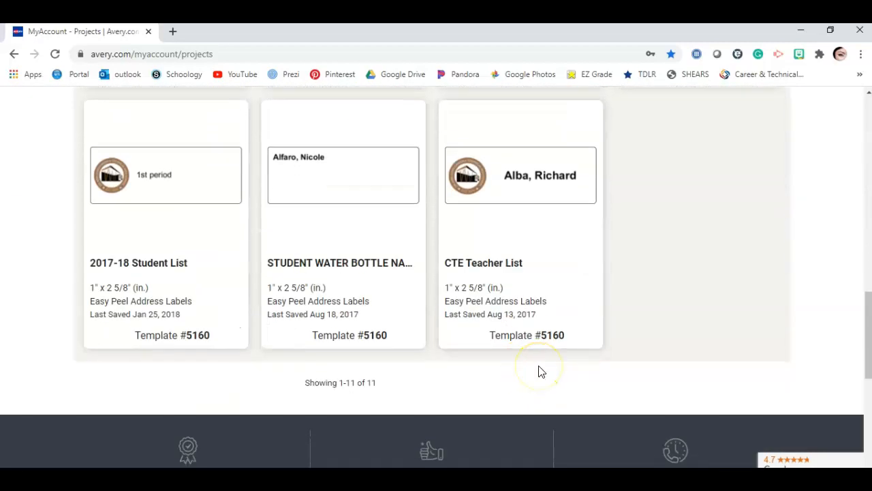
Step: Start a new Avery project from the Projects page
scroll(538, 371, "up", 10)
left_click(577, 279)
left_click(733, 350)
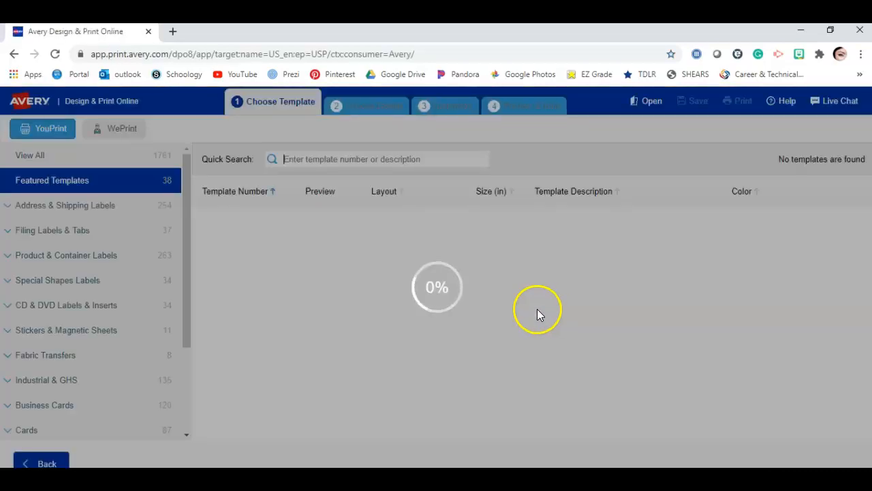
Step: Examine the featured templates, comparing their numbers, layouts, sizes, descriptions and colors
scroll(521, 305, "down", 3)
scroll(521, 304, "down", 15)
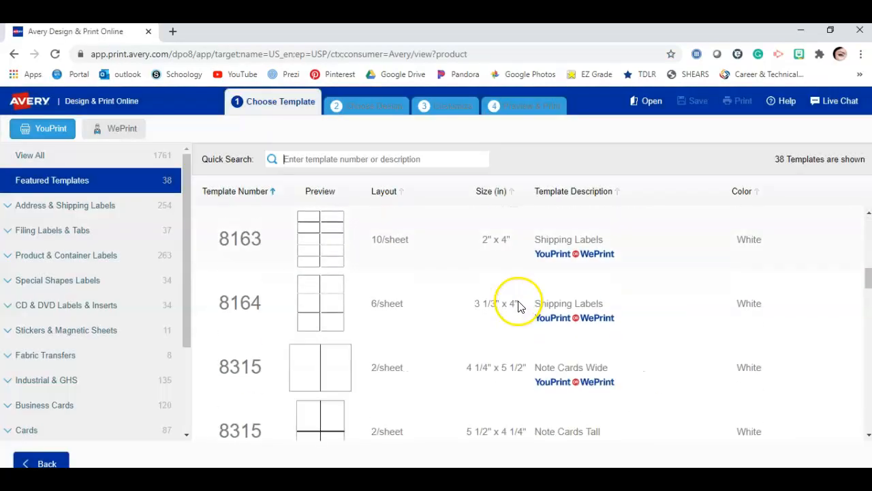
scroll(511, 318, "down", 5)
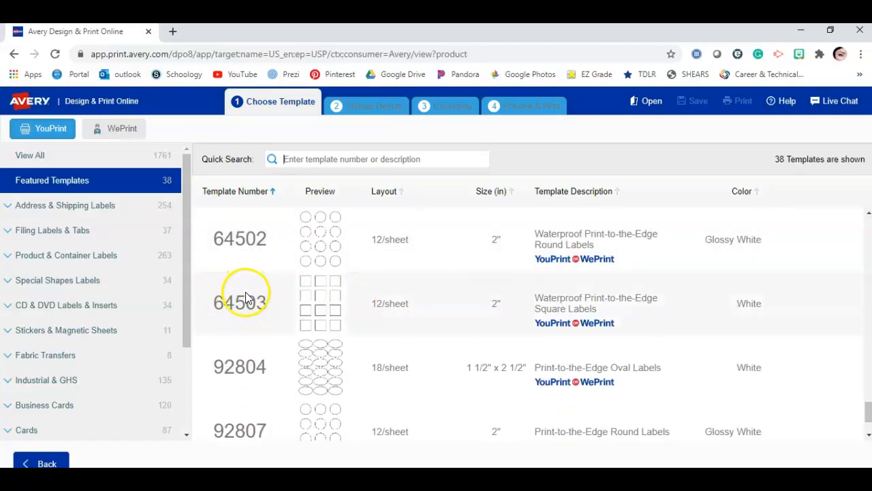
scroll(277, 301, "down", 1)
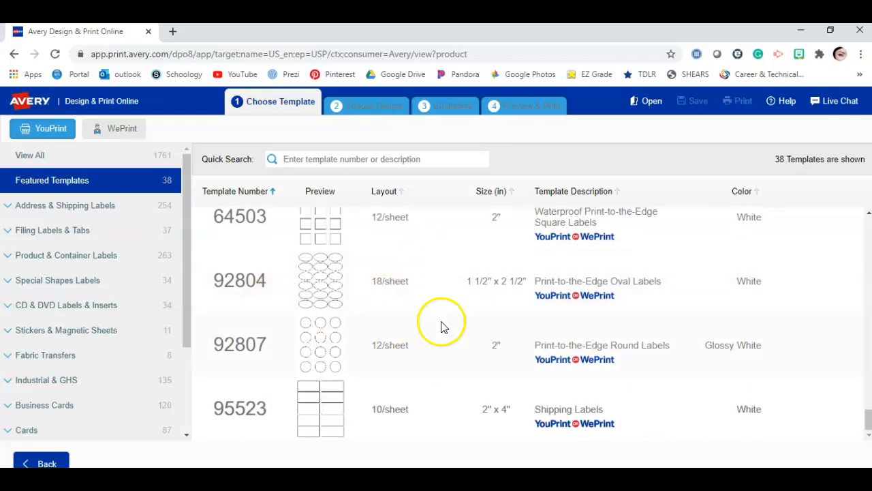
scroll(440, 345, "up", 3)
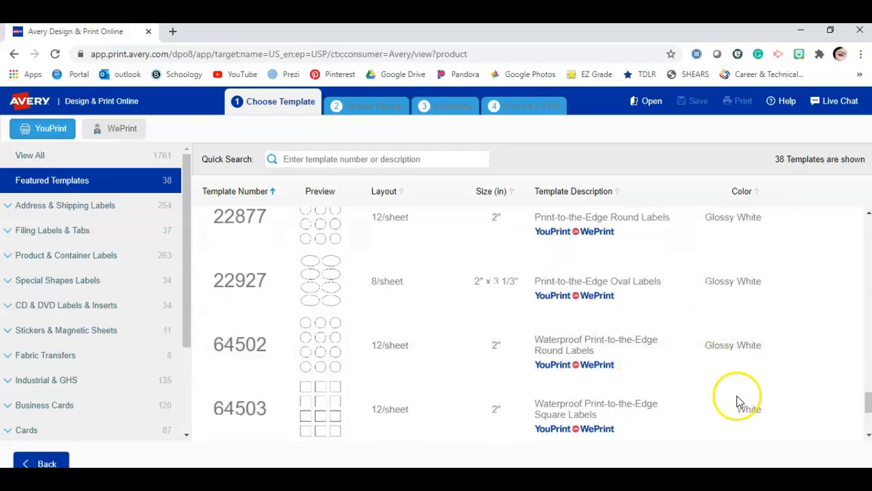
scroll(452, 335, "up", 12)
middle_click(458, 325)
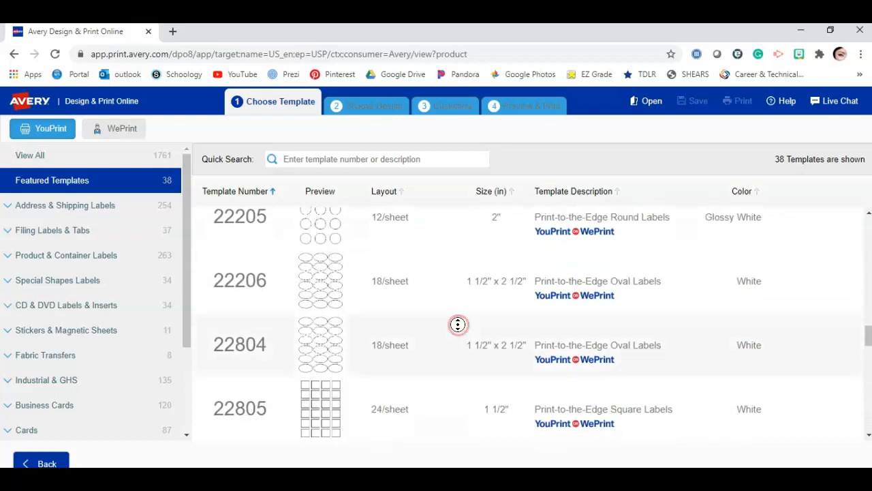
left_click(454, 298)
scroll(449, 304, "up", 16)
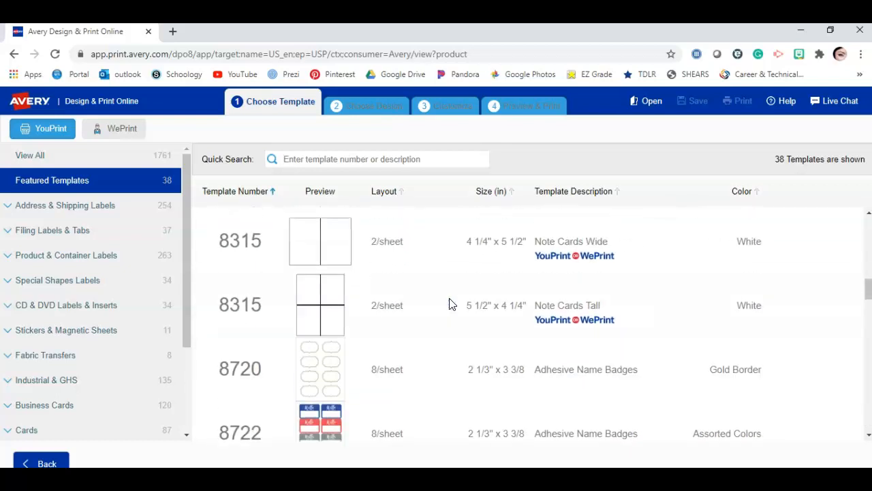
Step: Select template 5160, the Easy Peel Address Labels with 30 per sheet, for the project
scroll(450, 304, "up", 3)
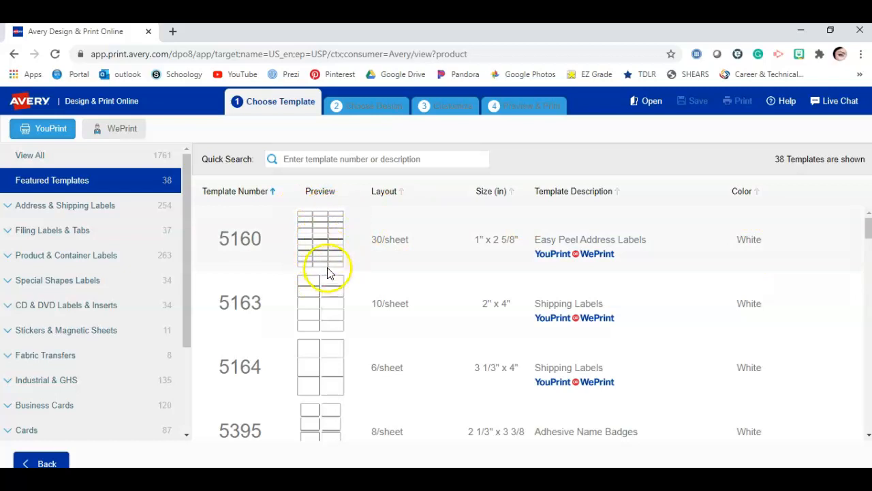
left_click(685, 244)
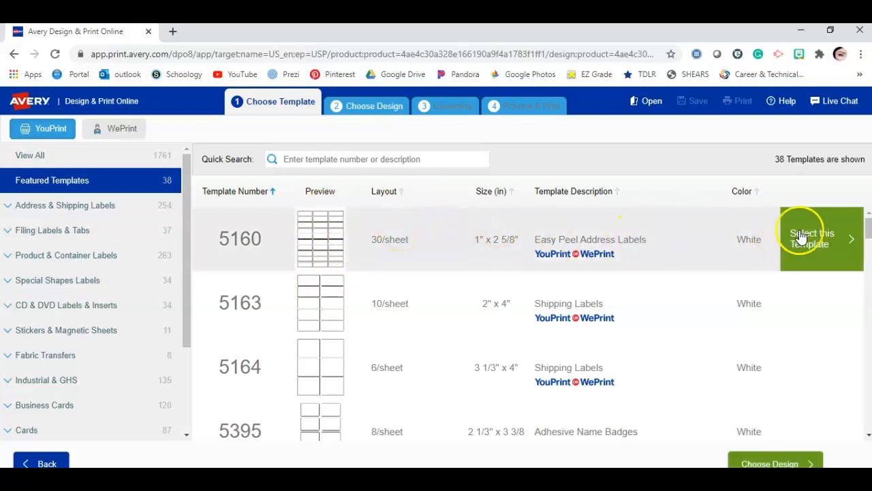
left_click(820, 244)
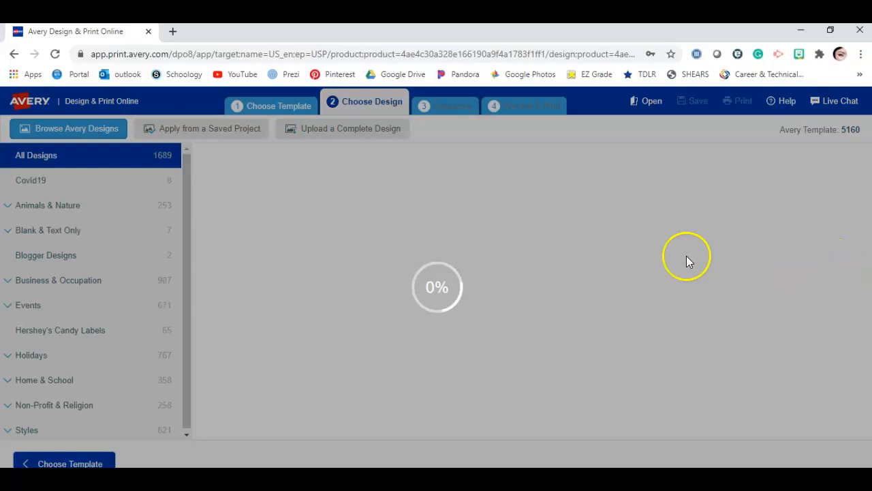
Step: Look through the available Avery designs for template 5160, from the blank layouts to the themed and decorated labels
scroll(590, 284, "down", 10)
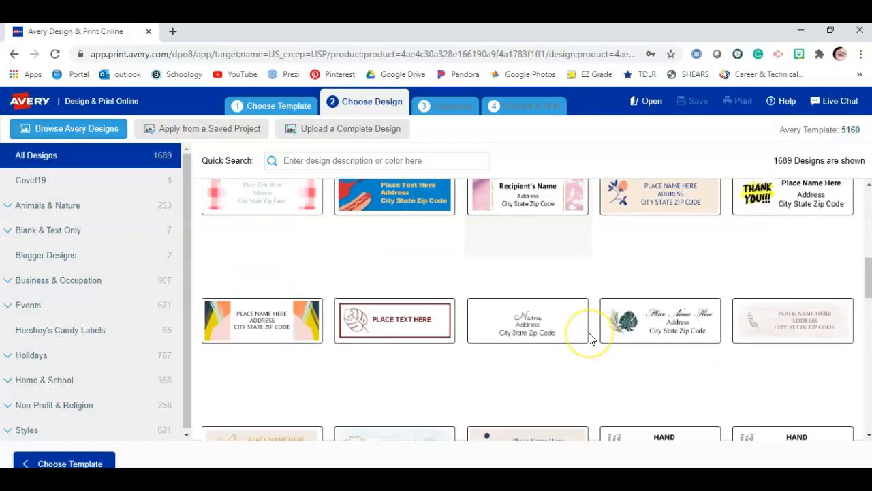
scroll(590, 339, "down", 5)
scroll(590, 339, "down", 10)
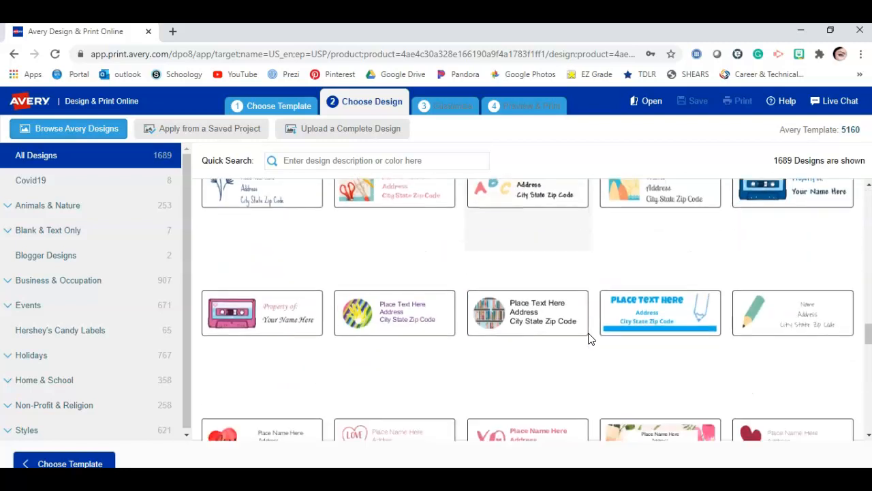
scroll(590, 339, "down", 3)
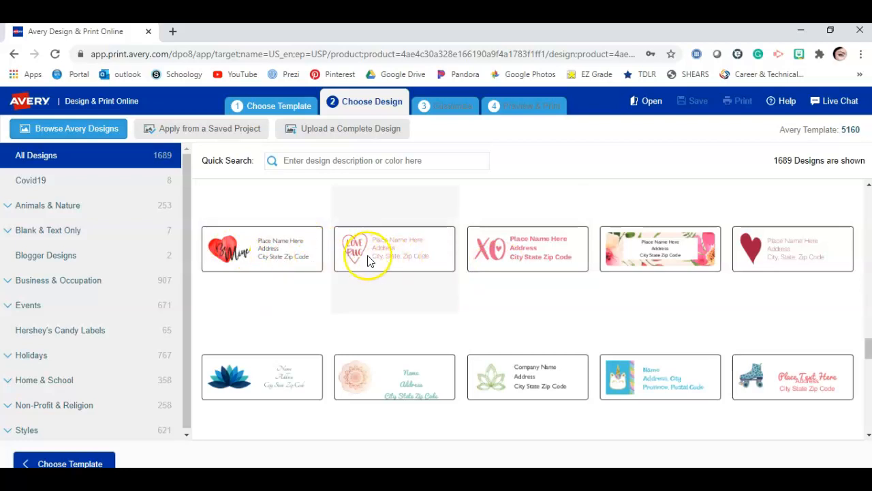
scroll(437, 289, "down", 1)
scroll(436, 289, "down", 1)
scroll(436, 289, "up", 2)
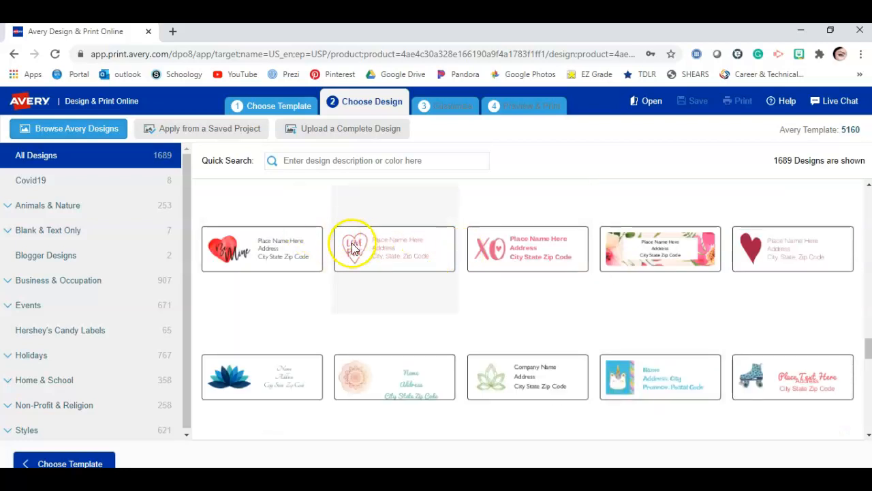
scroll(440, 279, "down", 10)
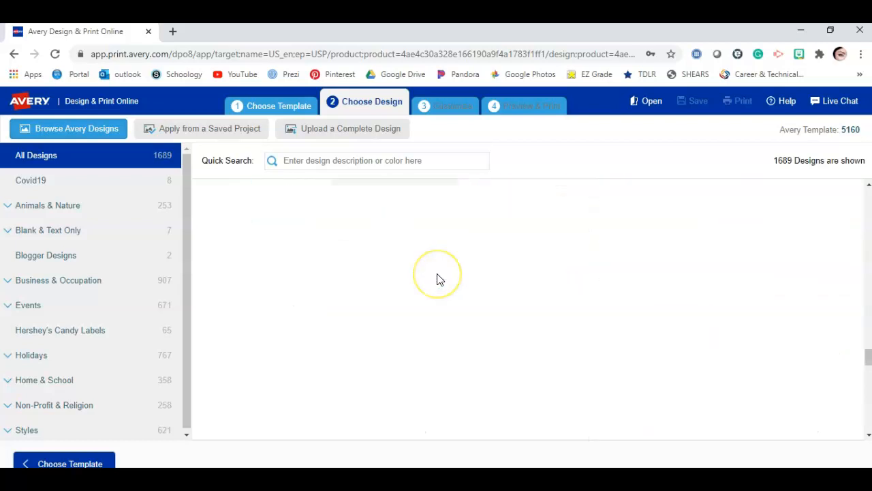
scroll(383, 269, "down", 3)
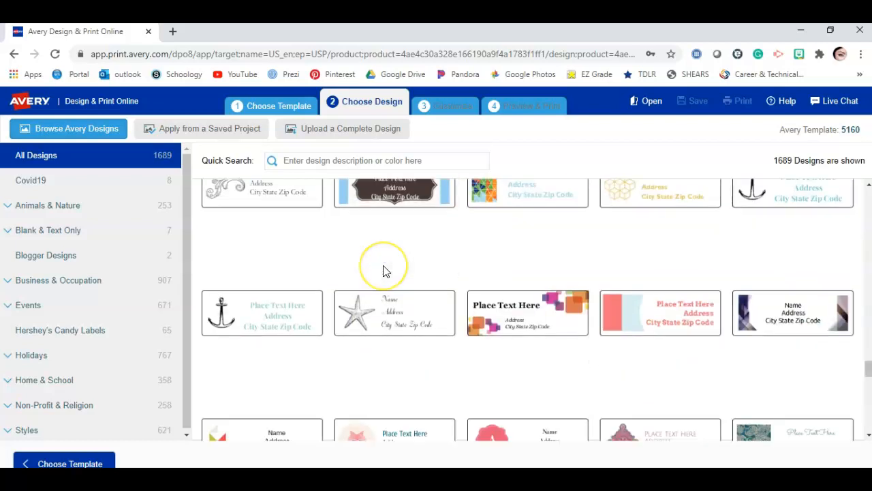
scroll(383, 271, "up", 10)
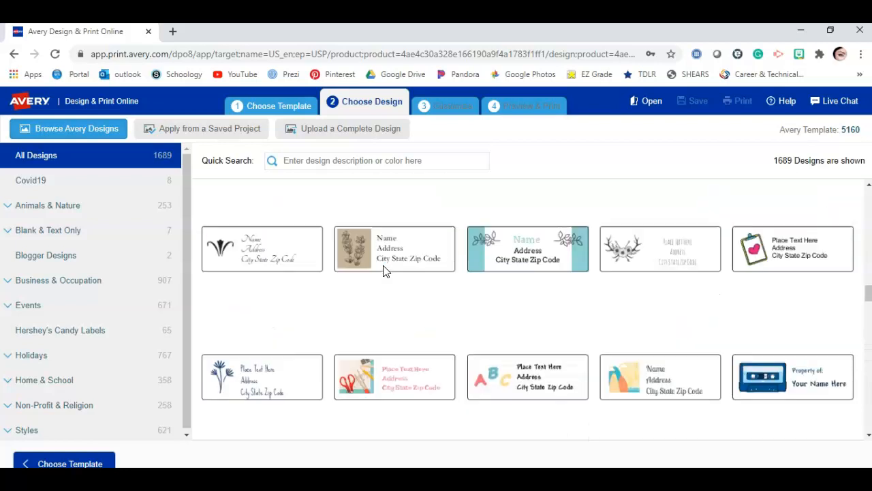
scroll(383, 272, "up", 5)
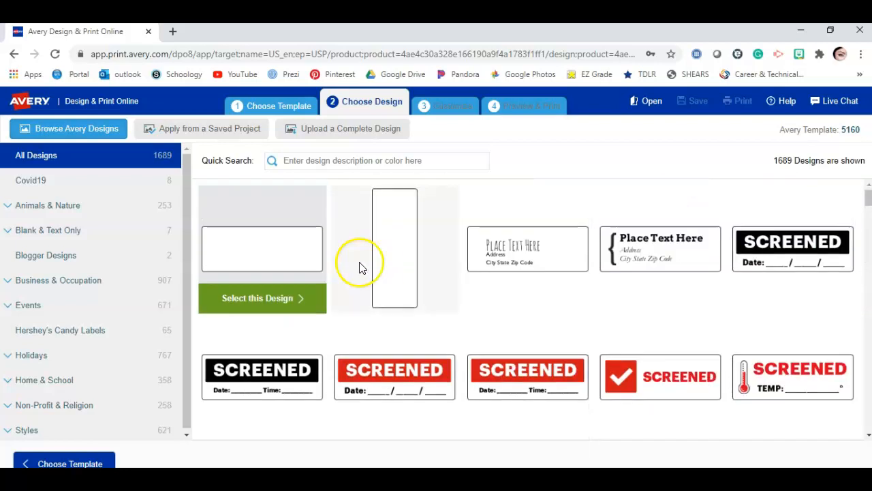
Step: Choose the blank horizontal label design and dismiss the explanation of Edit All and Edit One
left_click(261, 300)
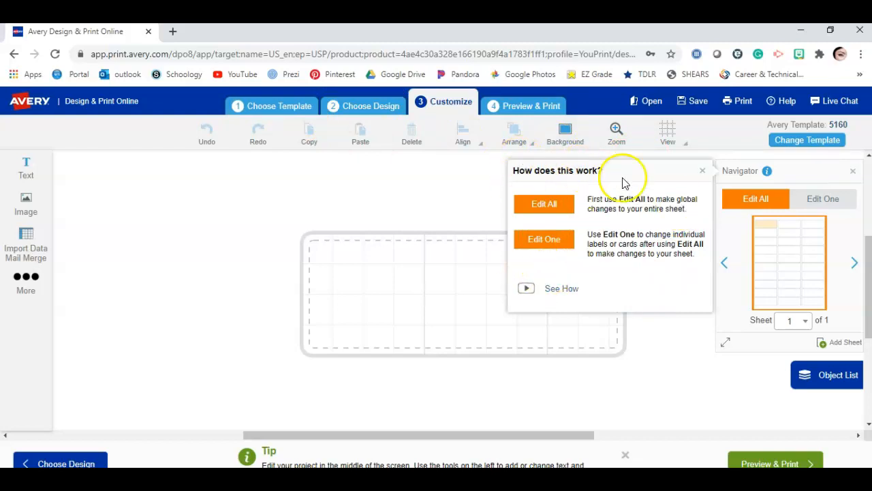
left_click(703, 173)
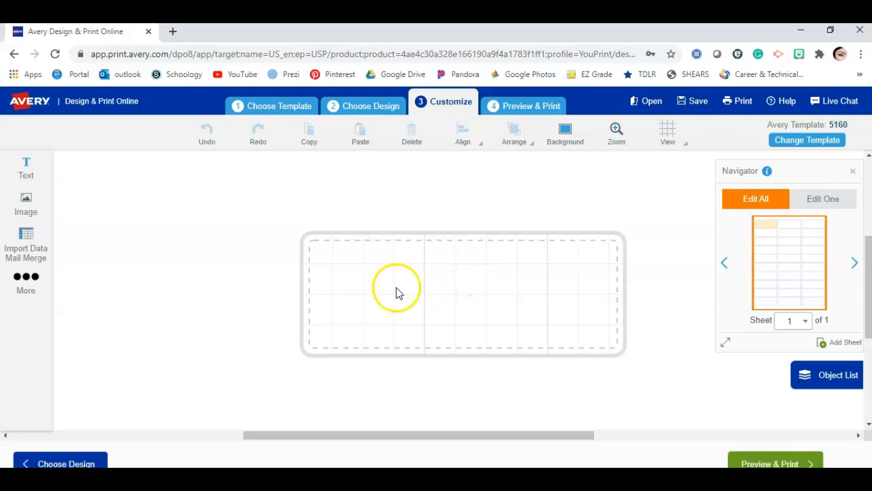
Step: Look over the text and image tool options for customizing the label
left_click(29, 171)
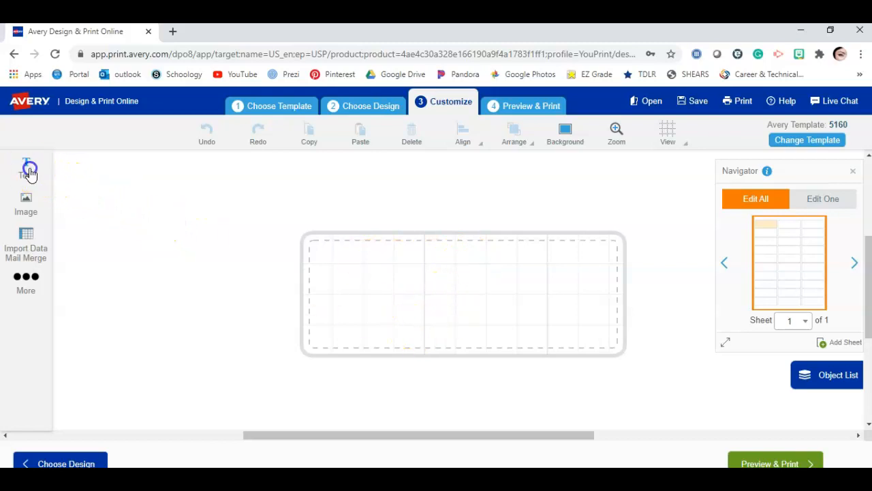
left_click(26, 204)
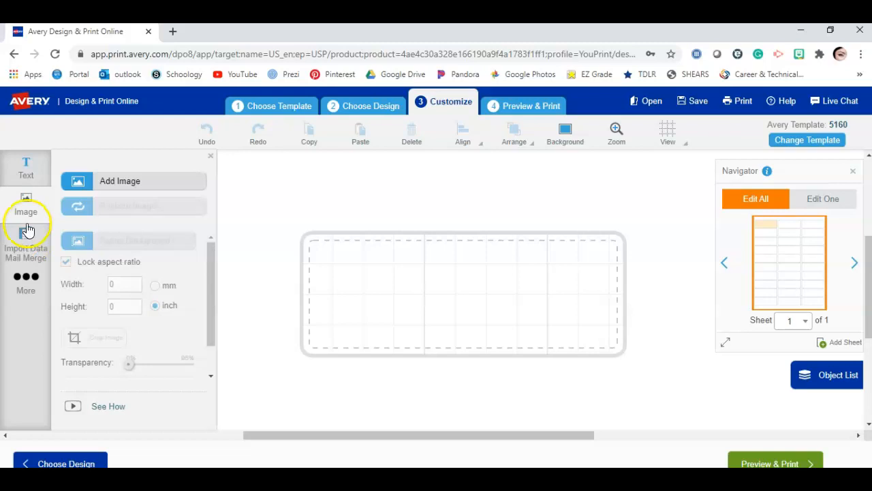
left_click(30, 244)
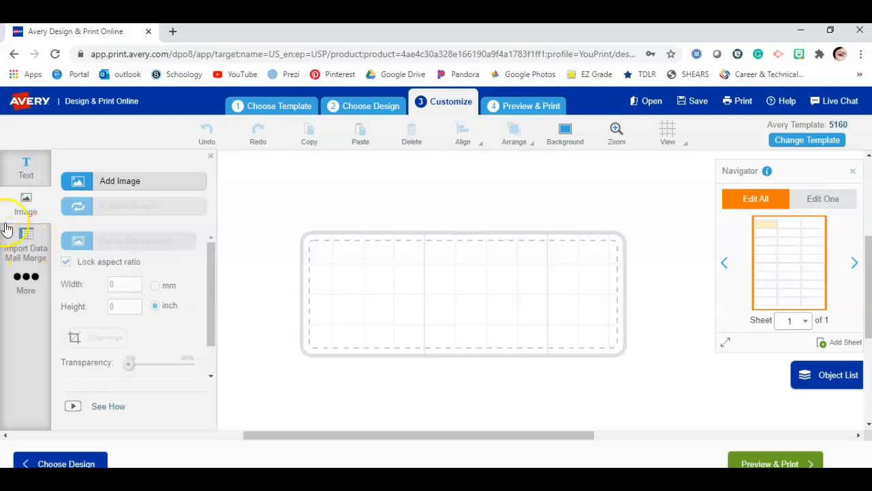
Step: Start a mail merge and load the spreadsheet Student Contact Information 2020 21 from the Rosters folder in Documents > 2020 21 school year
left_click(27, 242)
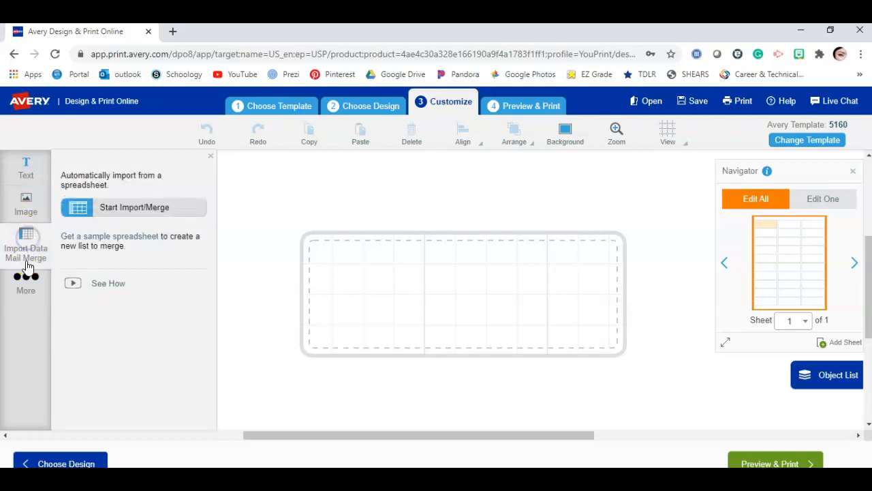
left_click(129, 213)
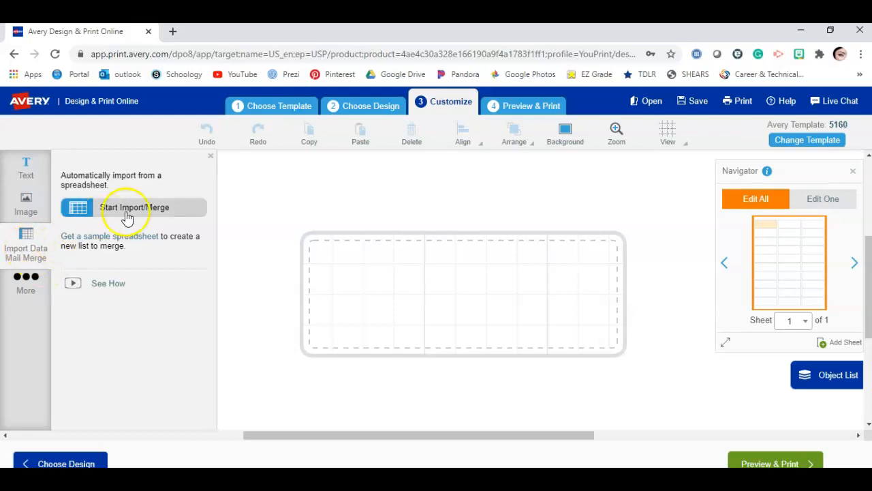
left_click(133, 208)
left_click(413, 250)
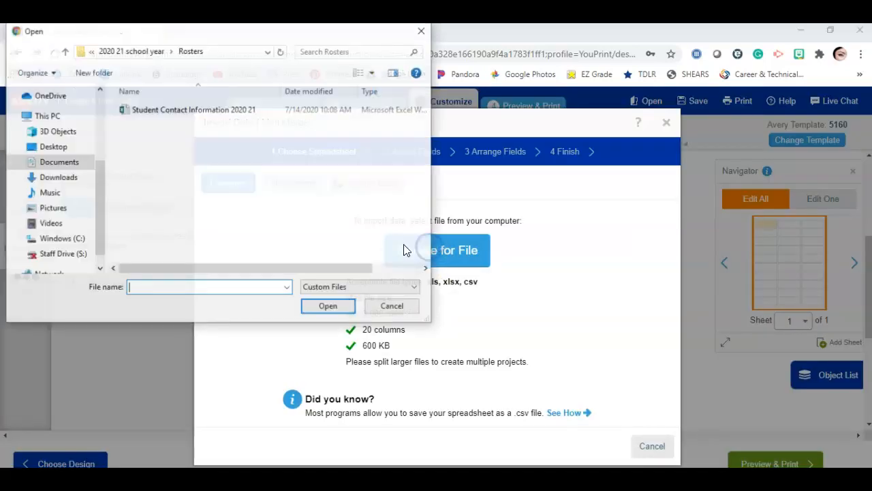
left_click(71, 169)
left_click(142, 156)
double_click(142, 155)
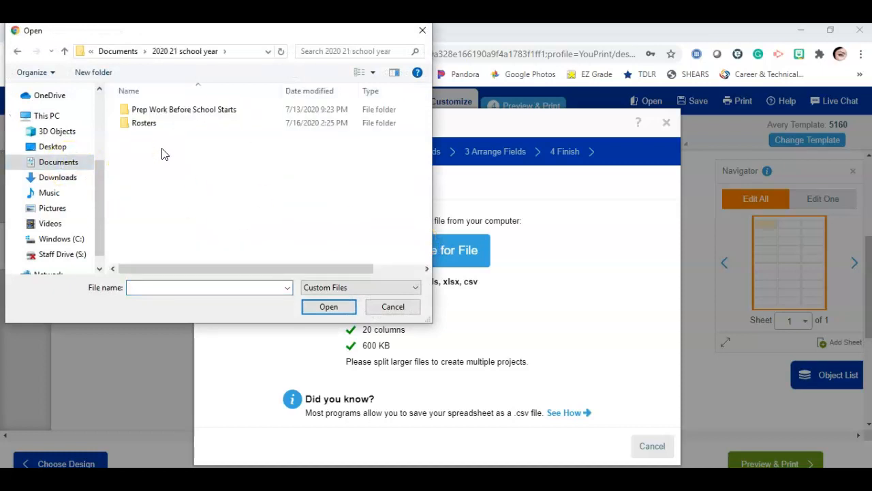
double_click(171, 123)
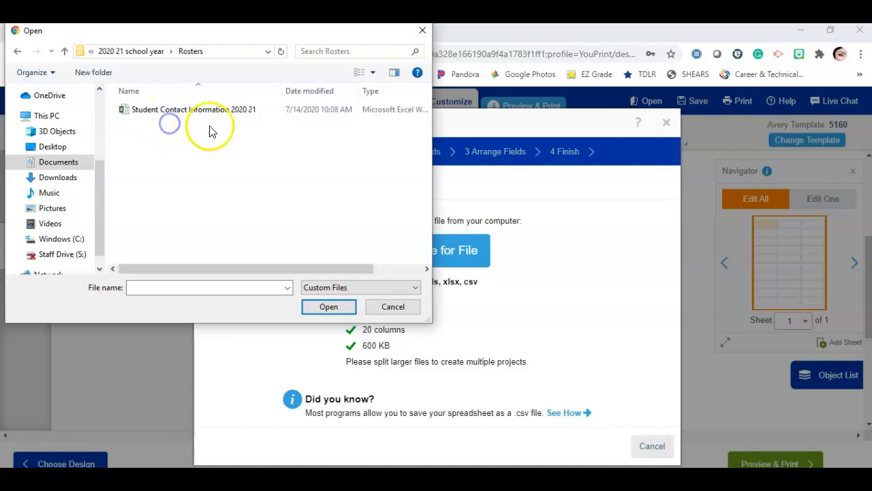
left_click(214, 113)
left_click(328, 307)
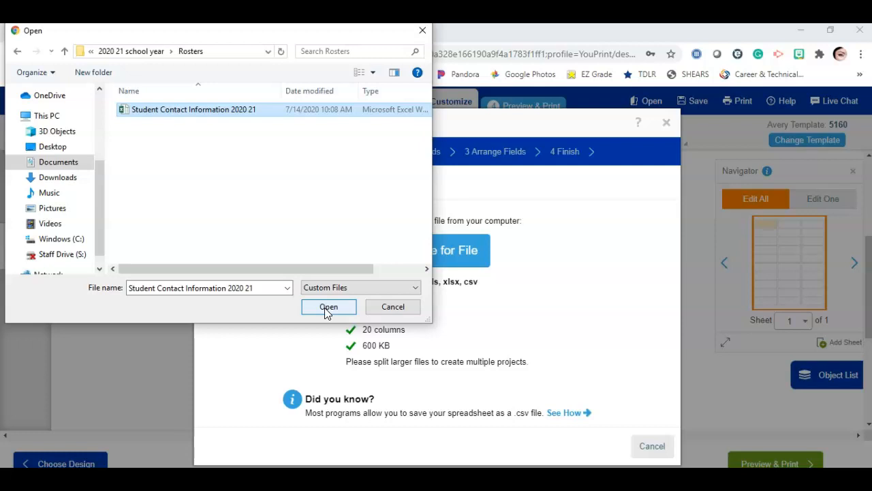
left_click(327, 308)
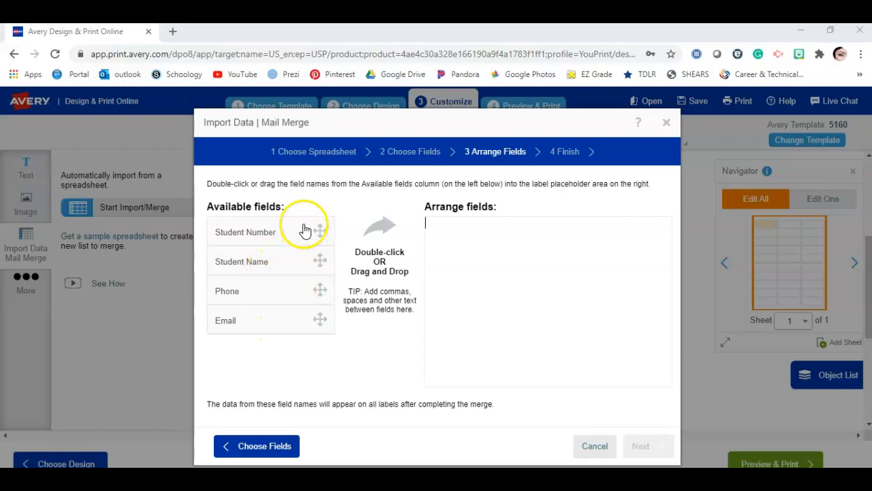
Step: Arrange the merge fields on separate lines as Student Name, Student Number, Email and Phone, and finish the mail merge
left_click(515, 161)
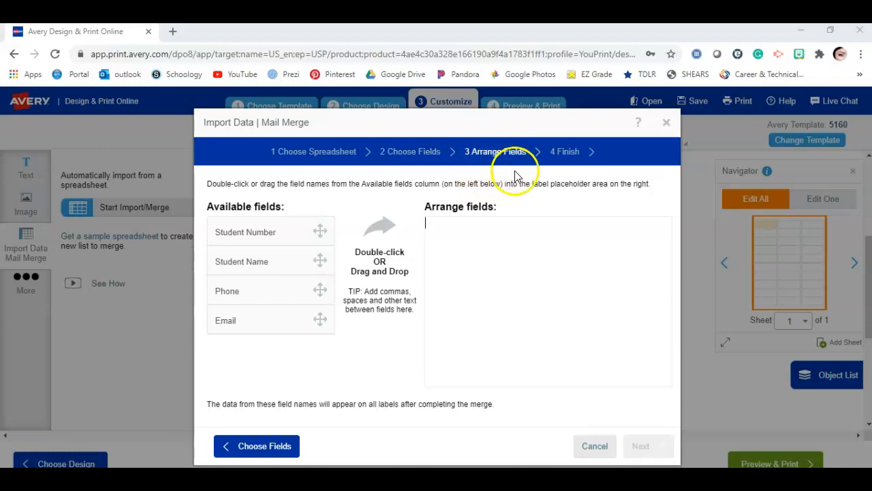
left_click(252, 232)
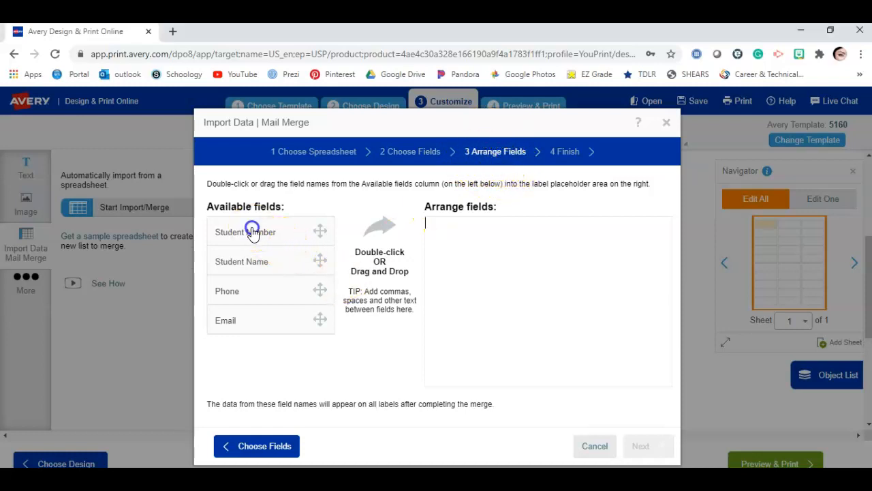
left_click_drag(264, 263, 494, 229)
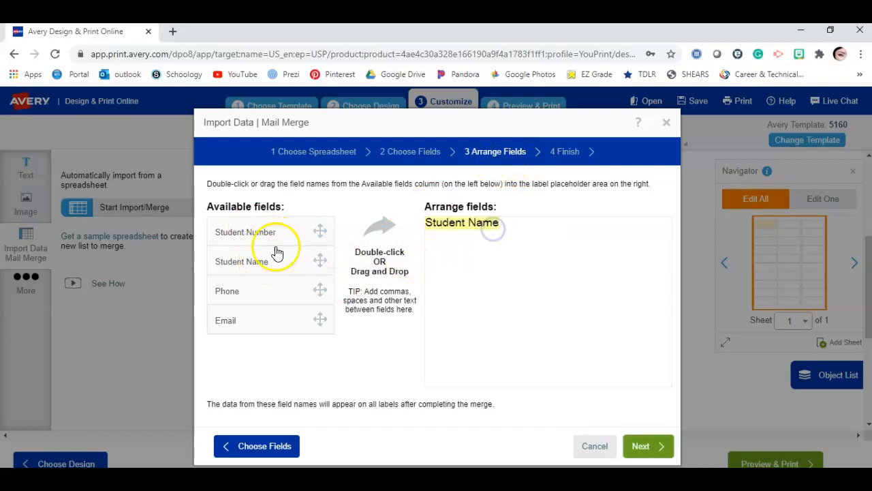
left_click_drag(261, 232, 481, 245)
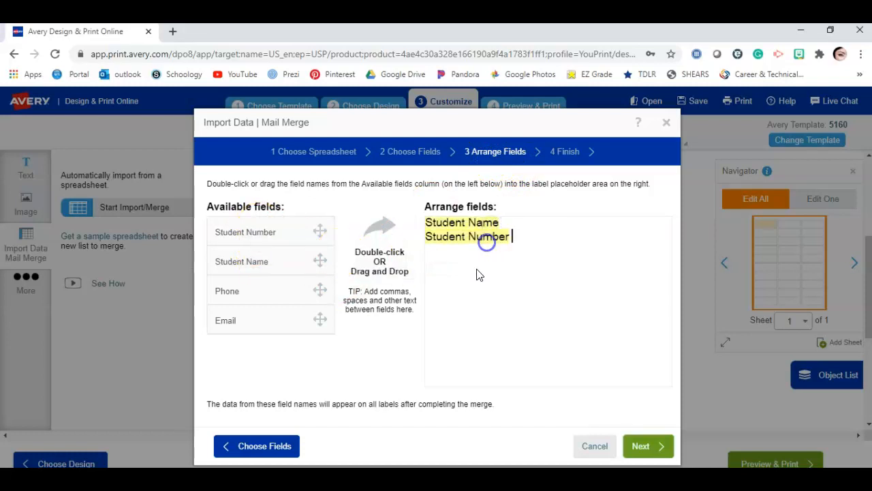
left_click_drag(252, 319, 484, 261)
left_click_drag(269, 293, 501, 280)
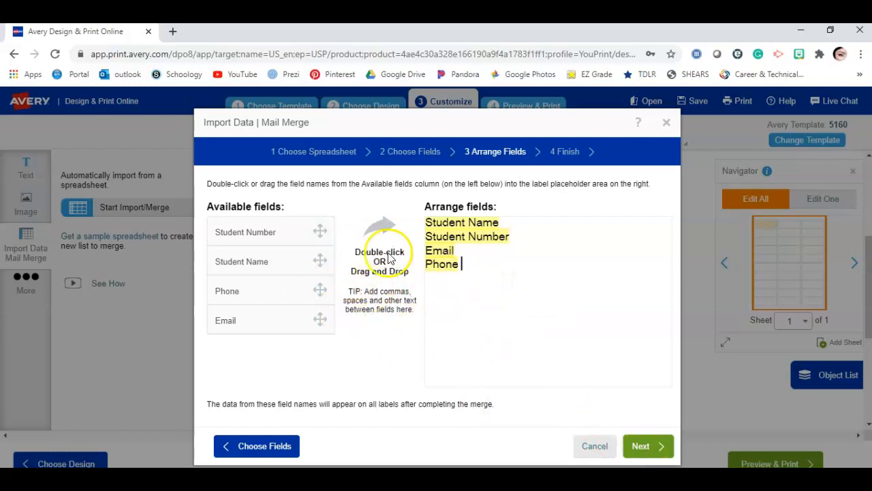
left_click(648, 447)
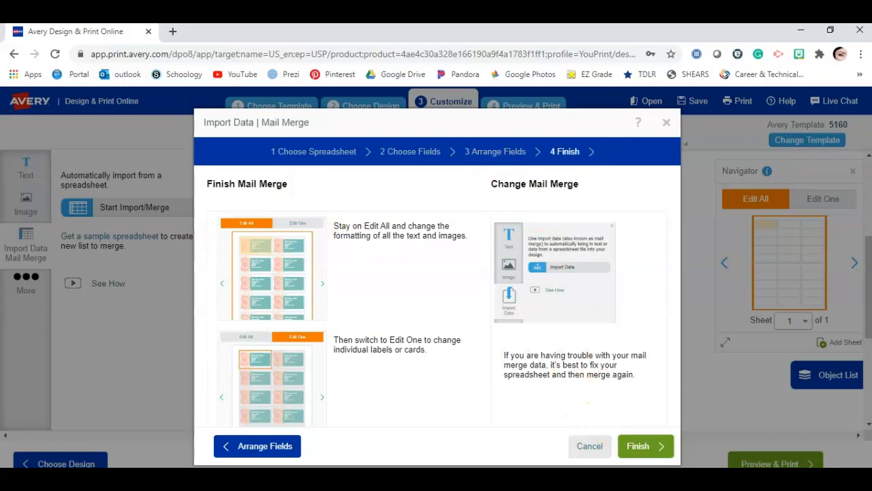
left_click(657, 453)
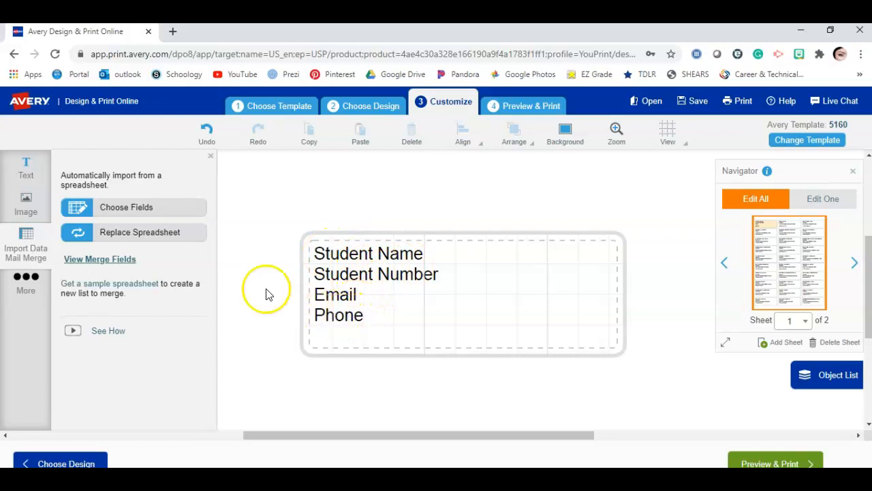
Step: Add the saved account image CTHS LOGOO.png to all labels
left_click(25, 206)
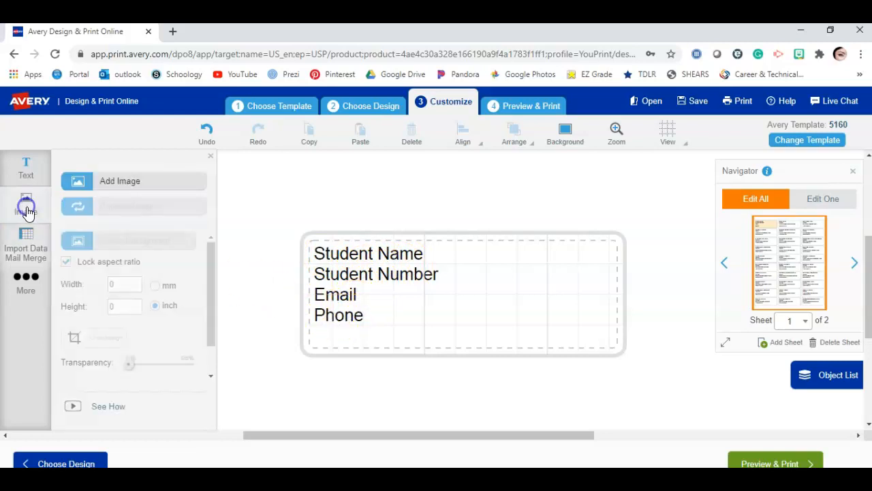
left_click(127, 188)
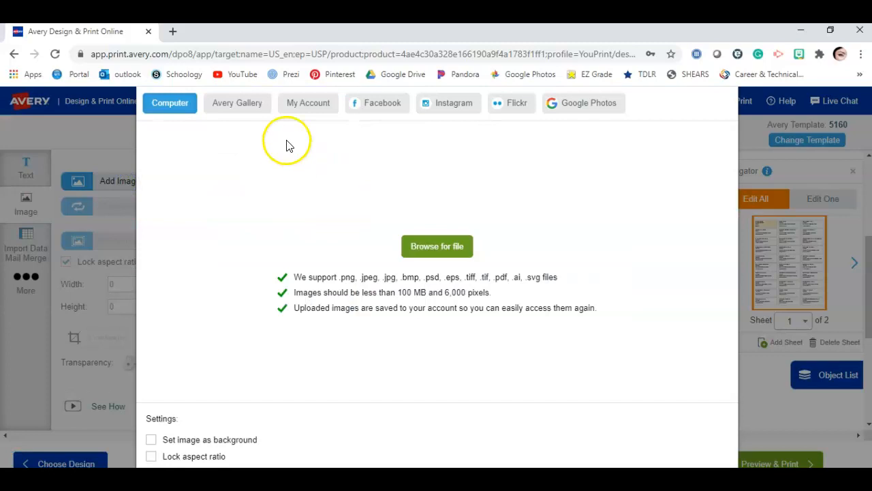
left_click(254, 105)
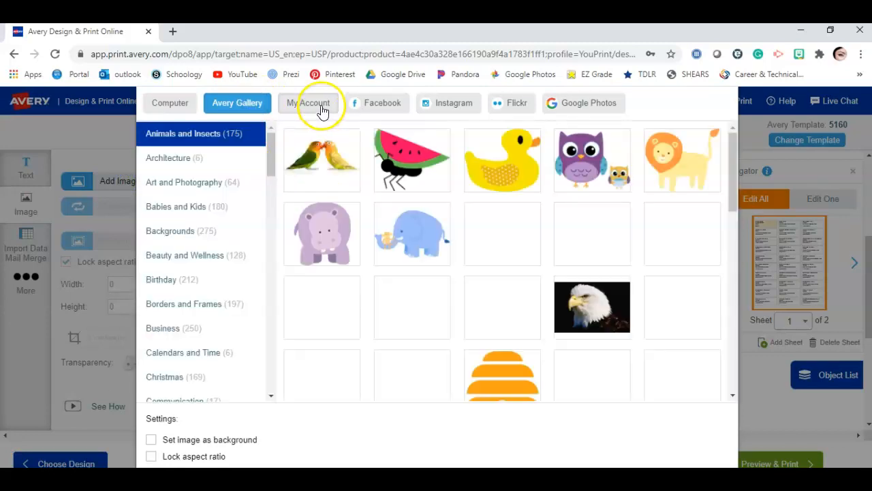
left_click(322, 108)
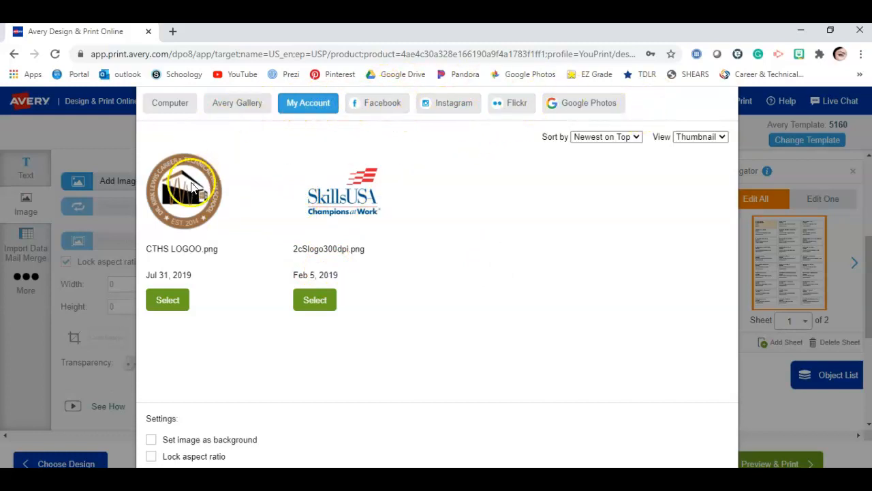
left_click(172, 300)
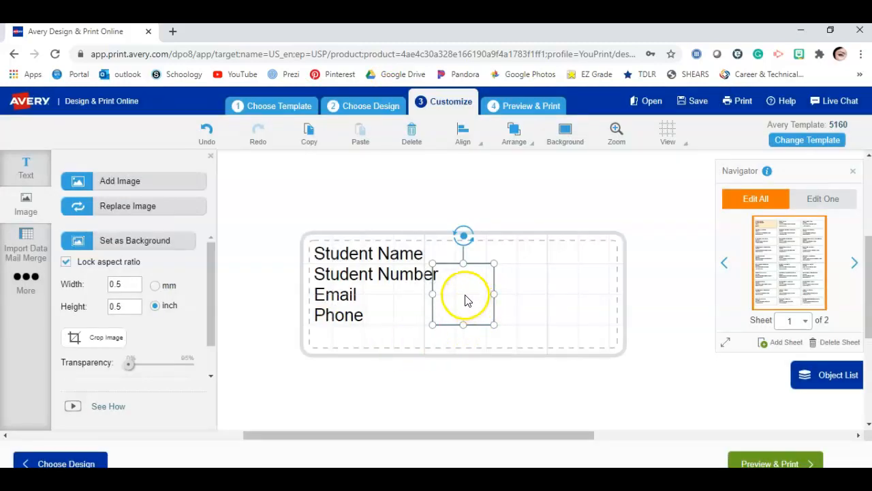
Step: Place the school logo in the label's lower-right corner inside the safety area and shrink it to about 0.28 inch square
left_click_drag(461, 298, 582, 311)
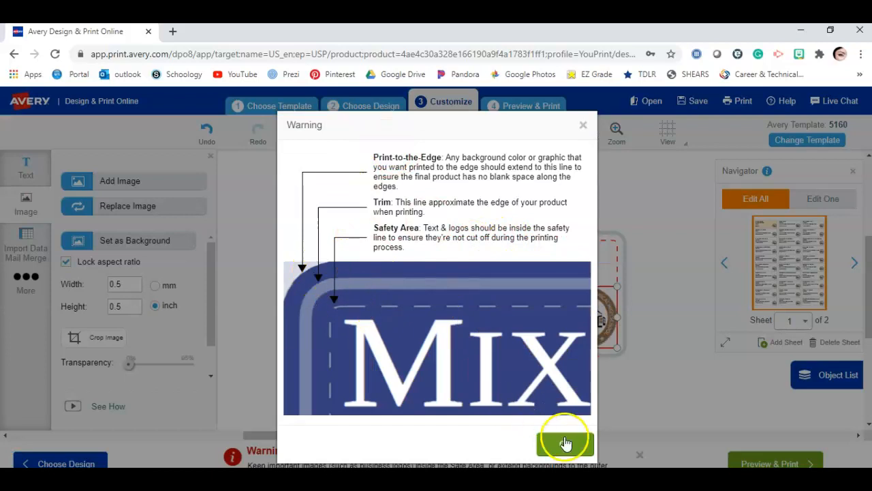
left_click(565, 444)
mouse_move(578, 316)
left_mouse_down()
mouse_move(582, 306)
mouse_move(572, 320)
mouse_move(571, 307)
left_mouse_up()
left_click(543, 272)
left_click_drag(543, 272, 571, 305)
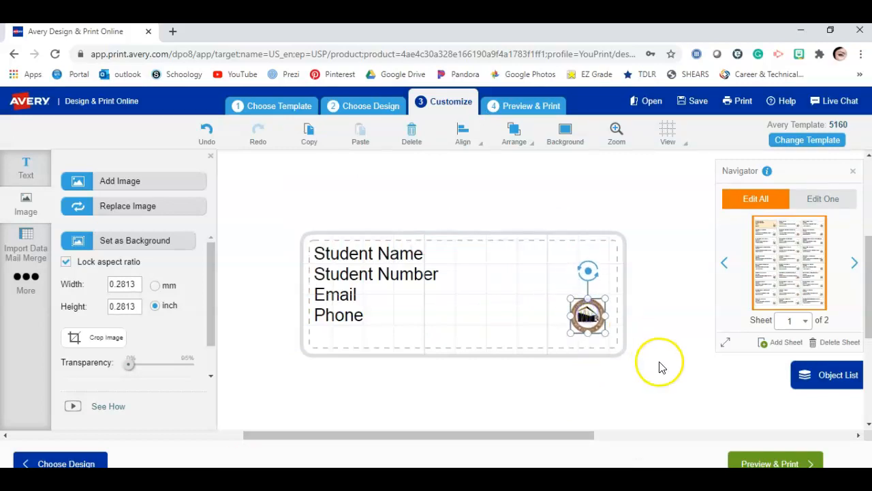
left_click(660, 366)
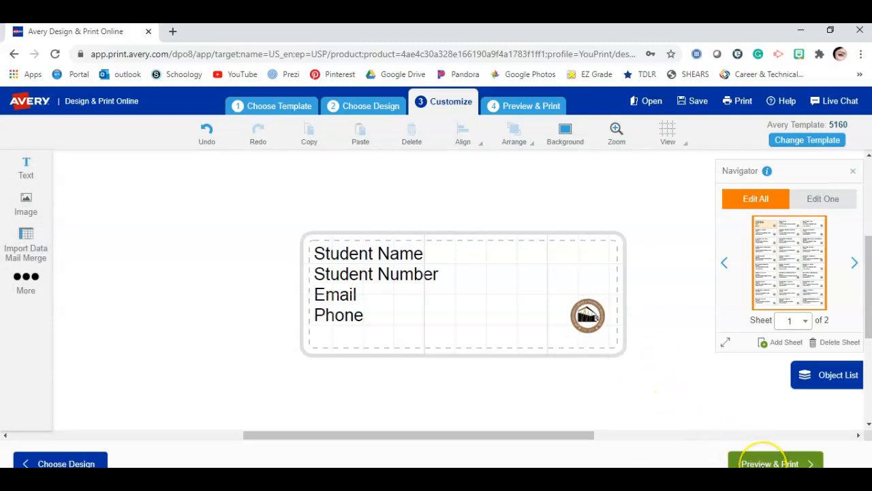
Step: Preview the finished label sheets and request a PDF of all labels to print yourself
left_click(763, 463)
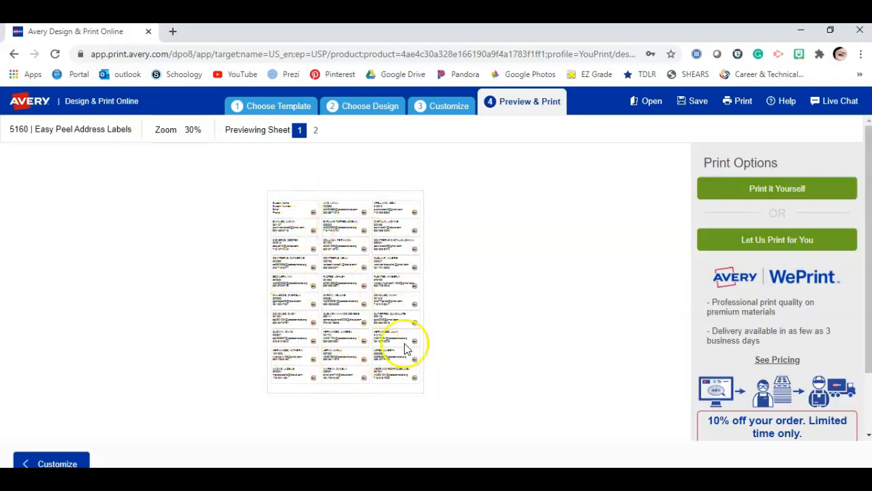
scroll(491, 308, "down", 1)
scroll(480, 310, "up", 1)
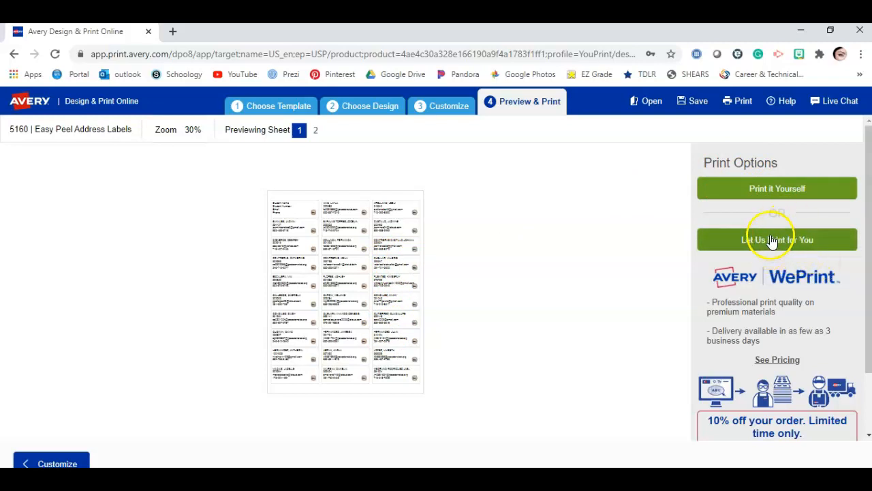
left_click(776, 190)
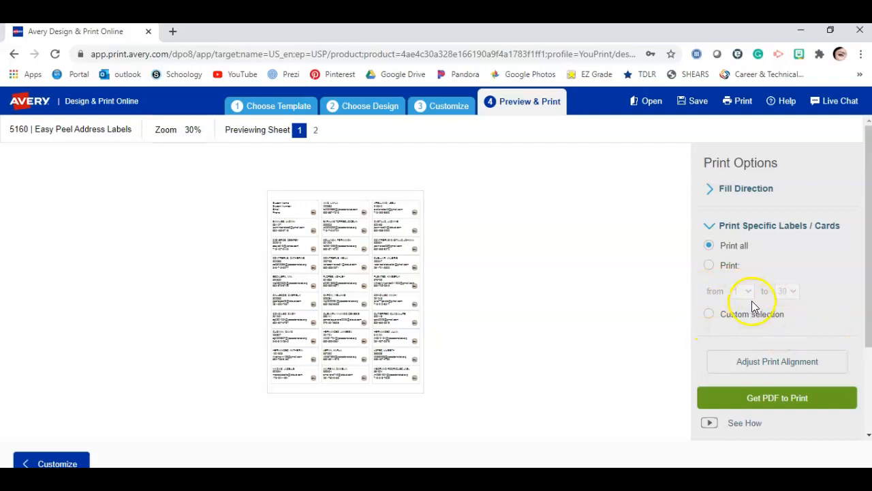
left_click(789, 403)
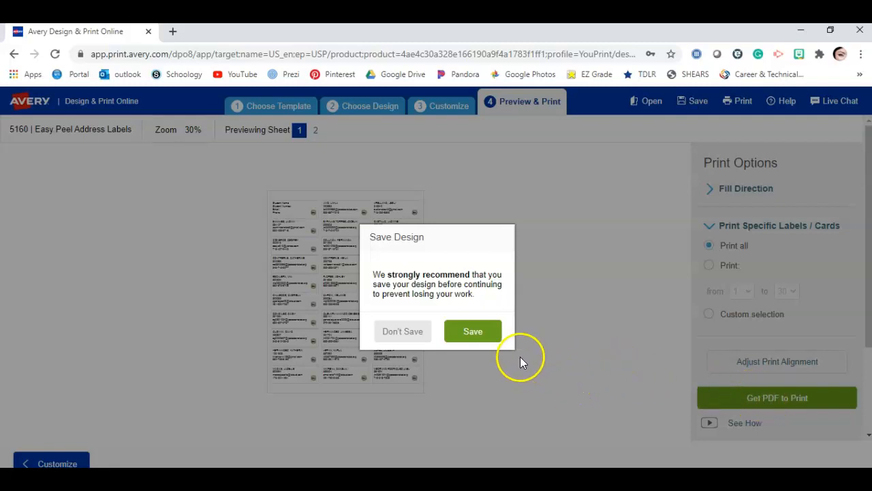
Step: Save the project and its mail merge data to the account as 2020 21 student labels and open the print PDF
left_click(467, 335)
left_click_drag(390, 243, 277, 238)
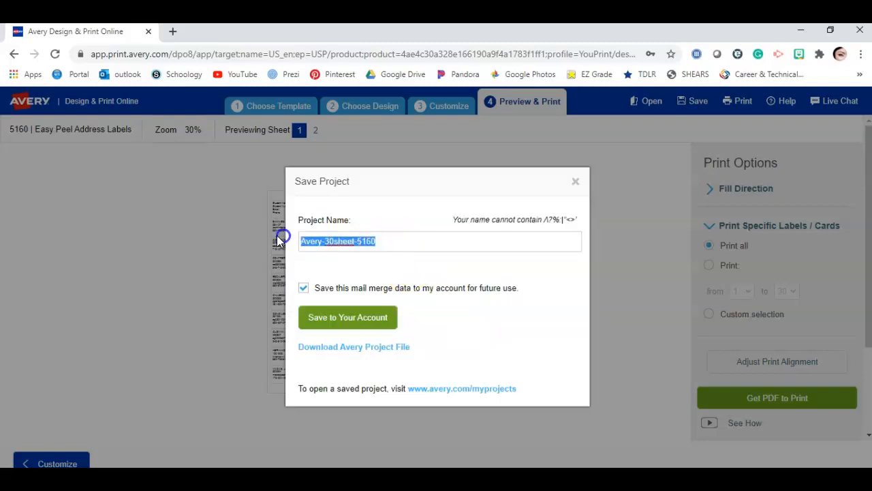
type("20")
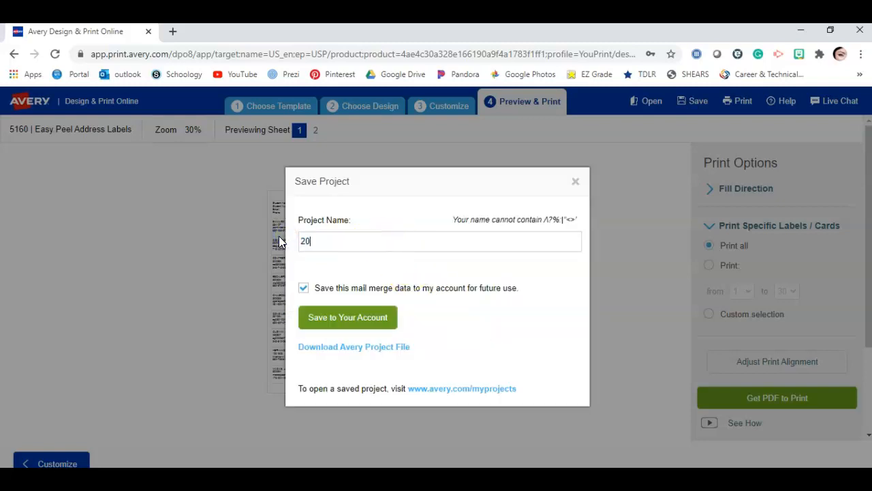
type("20 21 student labels")
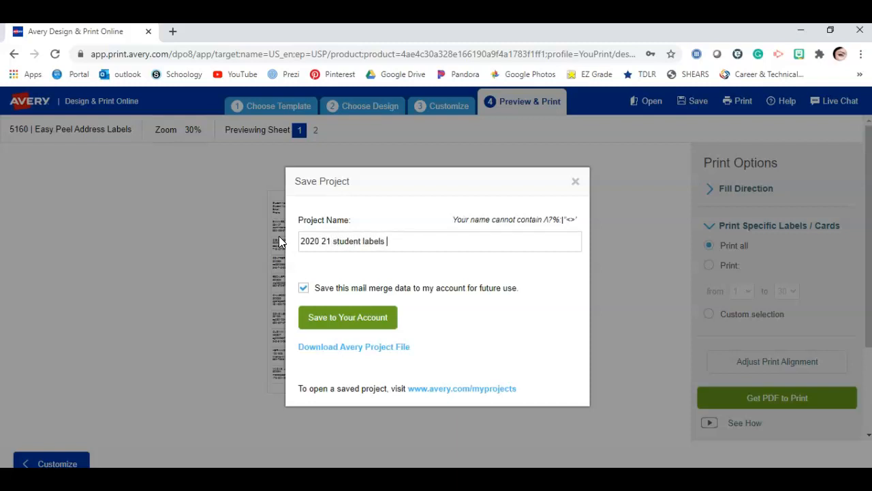
left_click(368, 330)
left_click(374, 324)
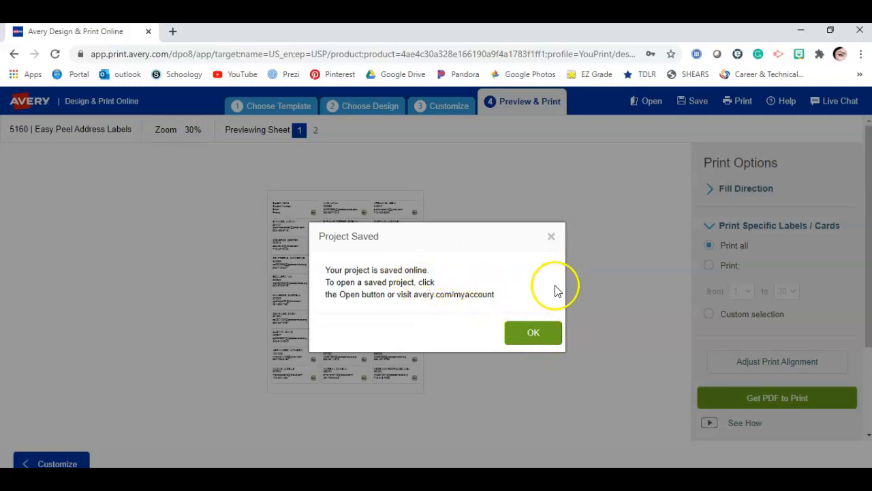
left_click(535, 333)
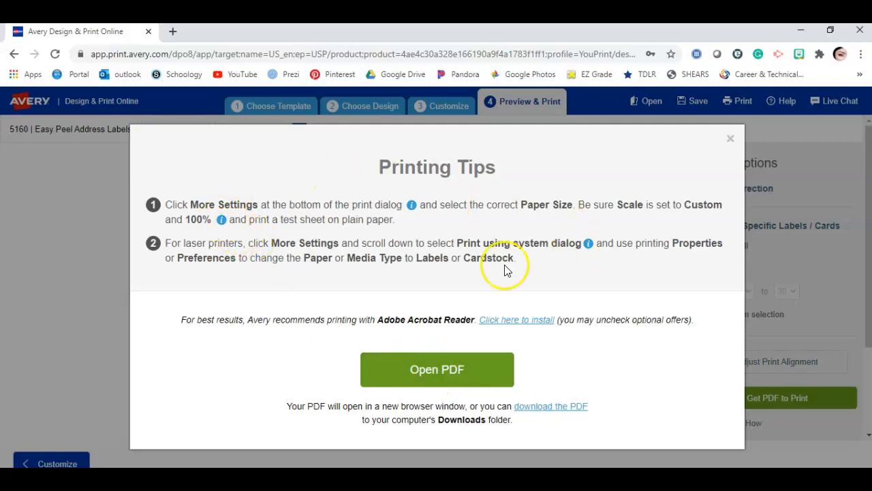
left_click(442, 371)
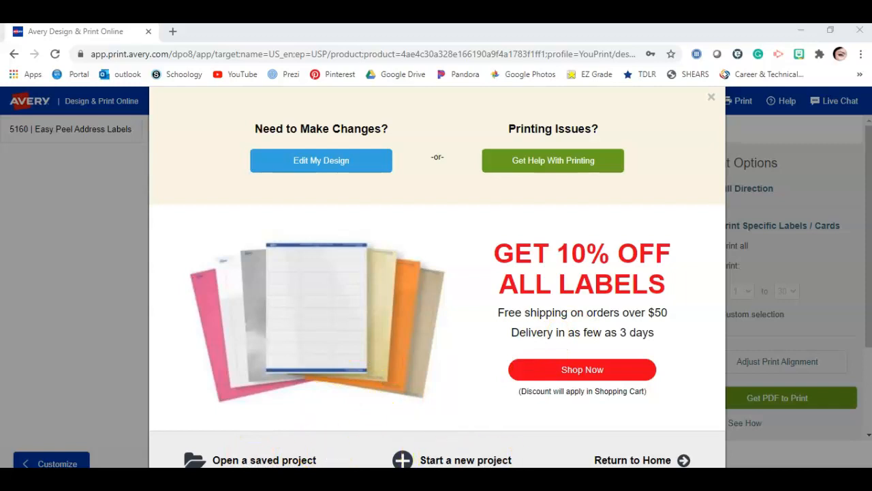
Step: Leave the design for the Avery home page and open the account's saved projects
left_click(669, 458)
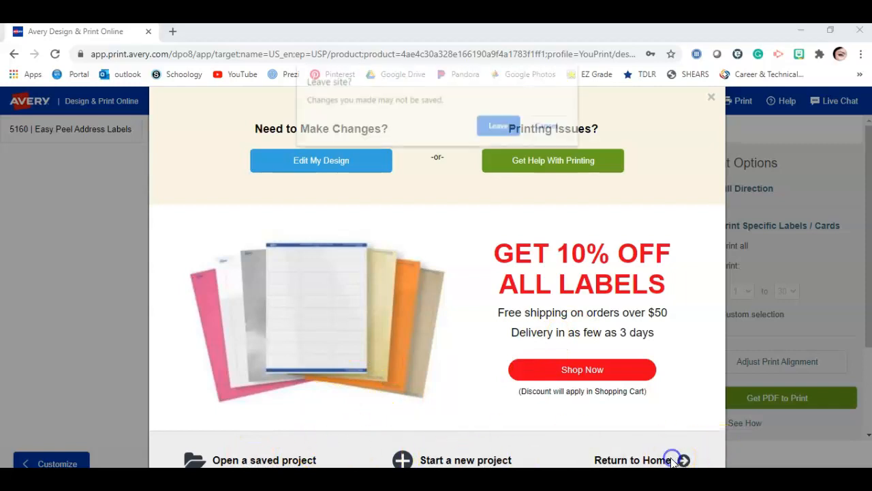
left_click(502, 128)
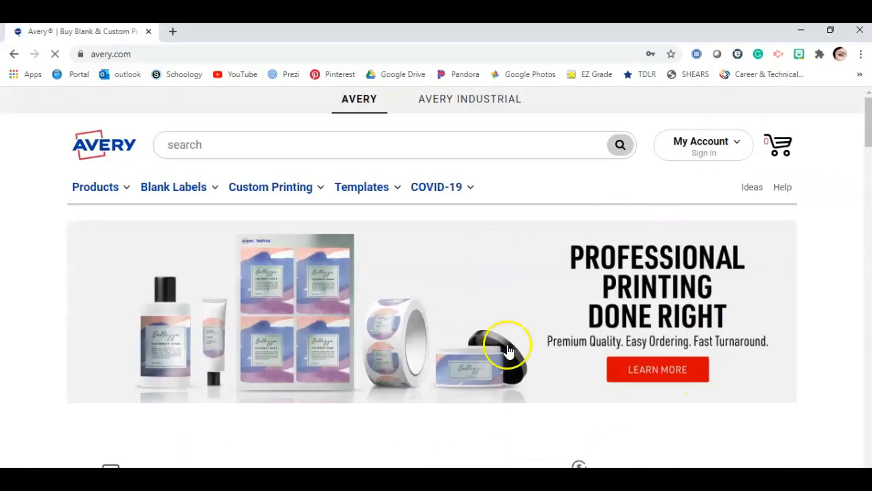
scroll(759, 384, "down", 5)
scroll(761, 389, "up", 5)
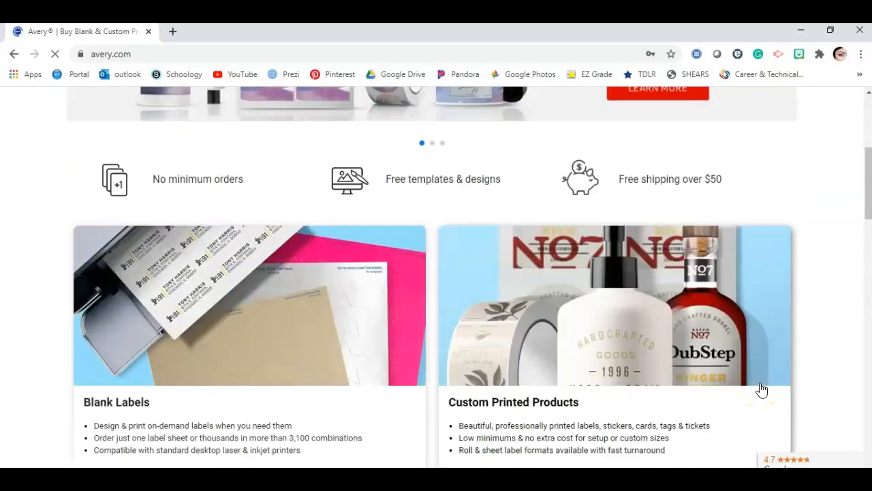
mouse_move(696, 154)
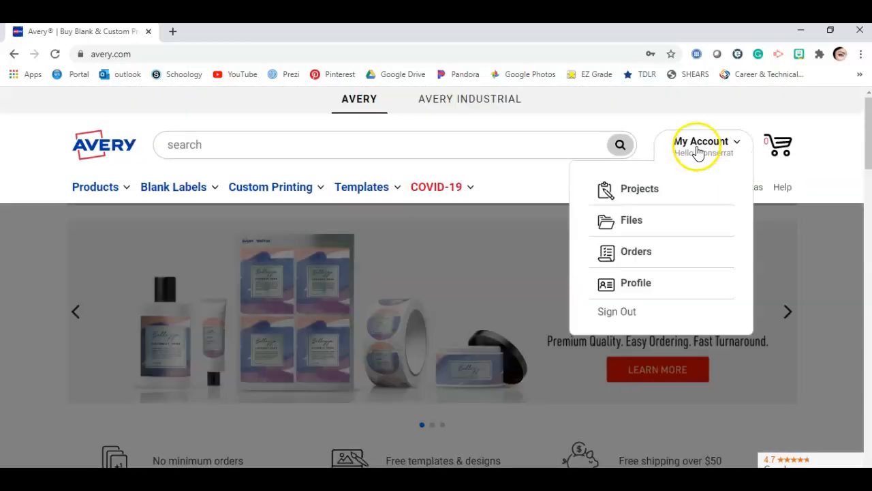
left_click(632, 192)
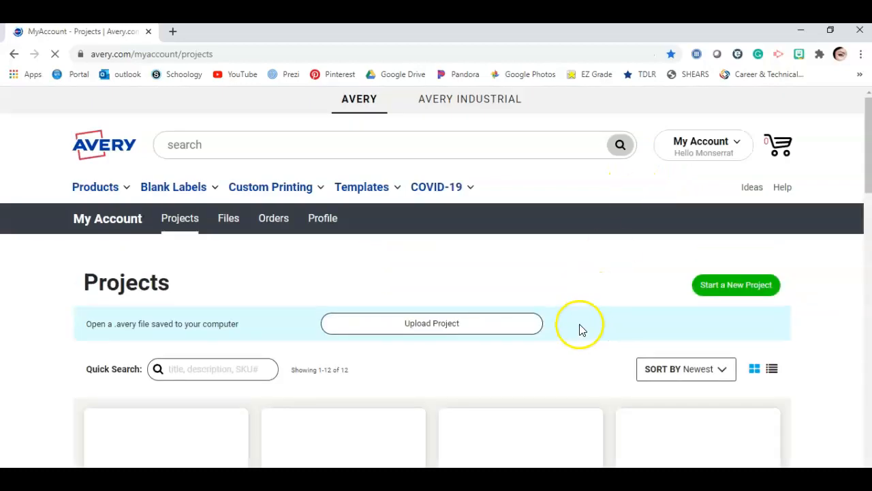
Step: Look through the account's saved projects, including the newly saved 2020 21 student labels
scroll(583, 324, "down", 5)
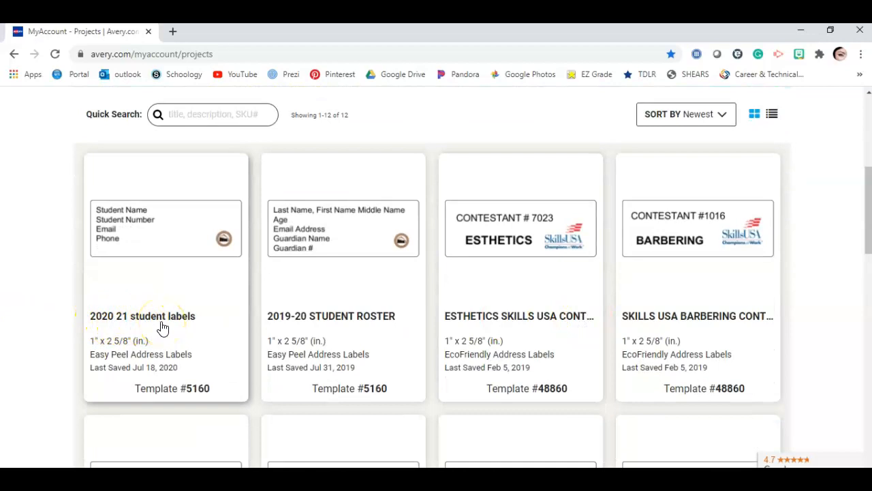
scroll(583, 331, "down", 1)
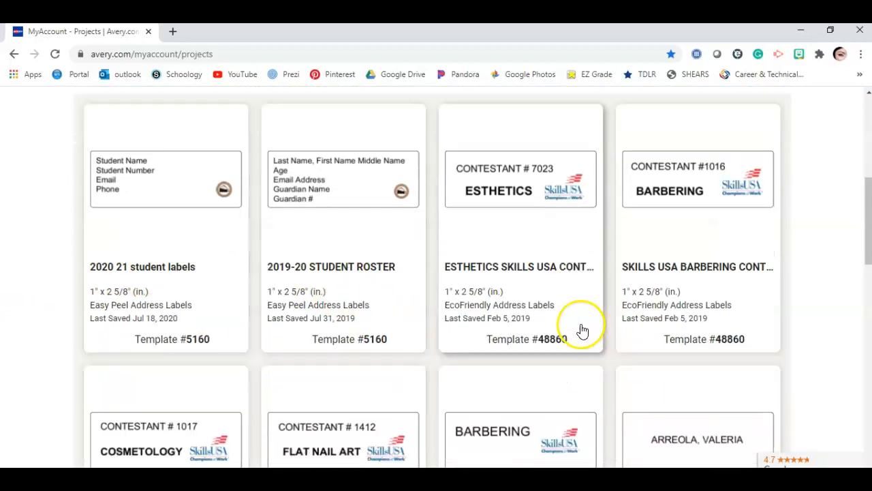
scroll(583, 330, "down", 2)
scroll(432, 296, "down", 3)
scroll(434, 297, "down", 2)
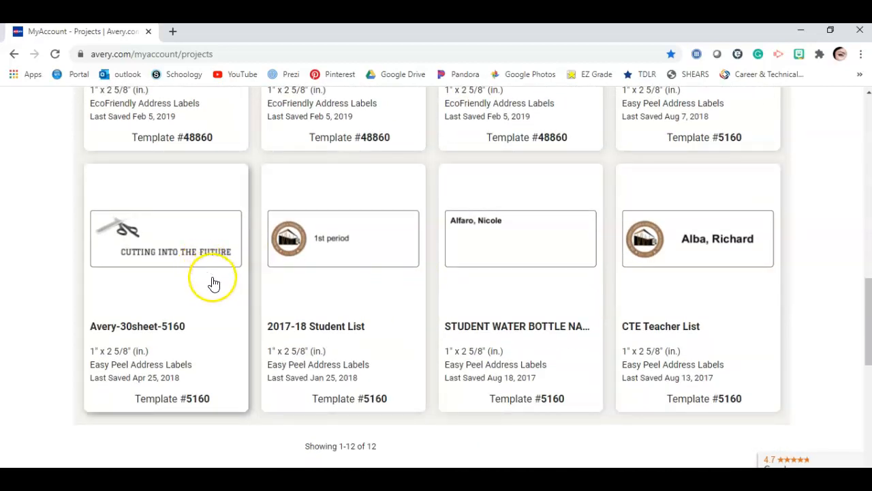
scroll(539, 343, "down", 2)
scroll(535, 340, "up", 1)
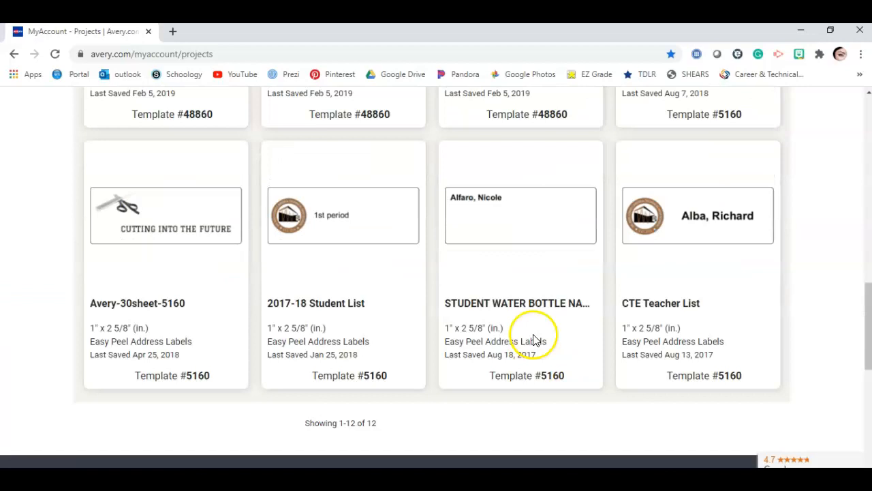
scroll(535, 340, "up", 10)
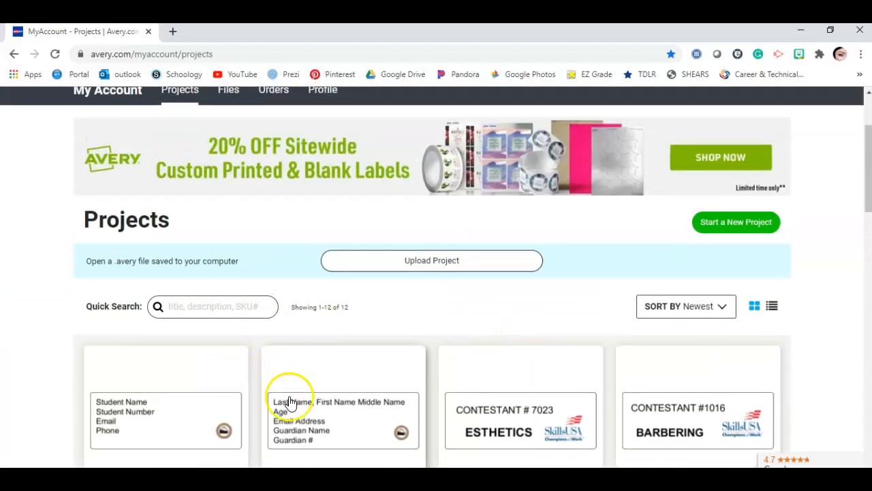
scroll(290, 402, "down", 2)
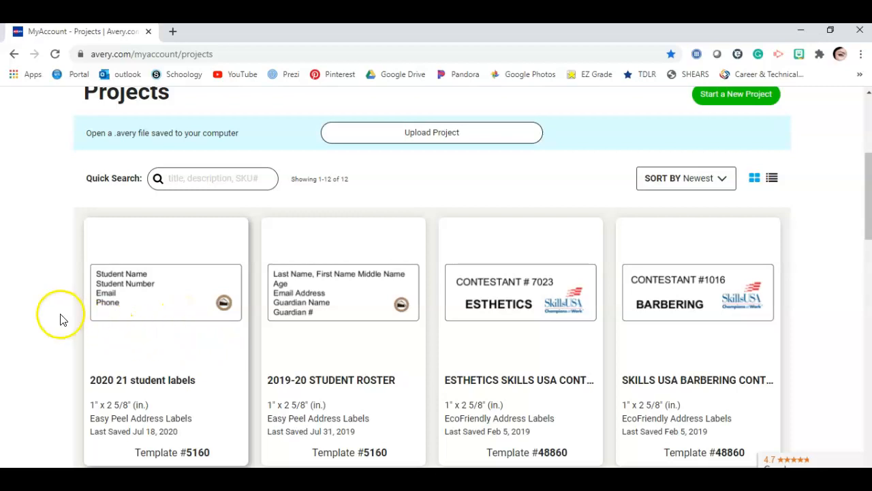
scroll(58, 315, "up", 4)
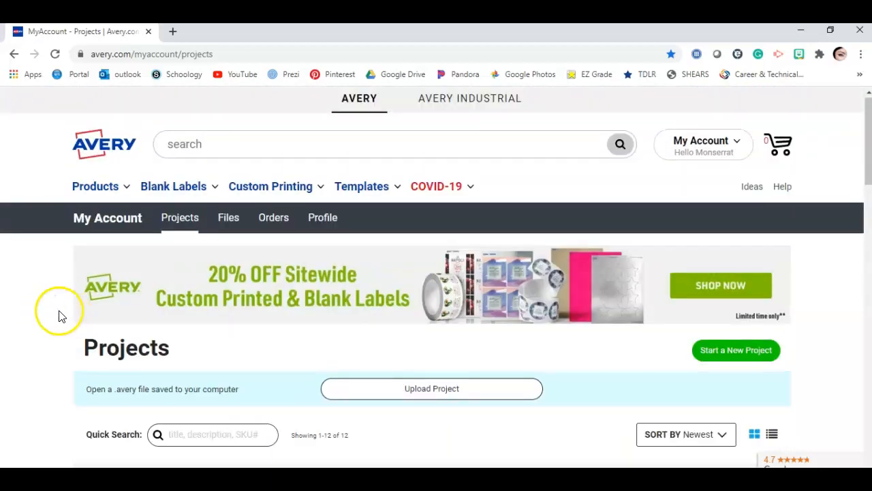